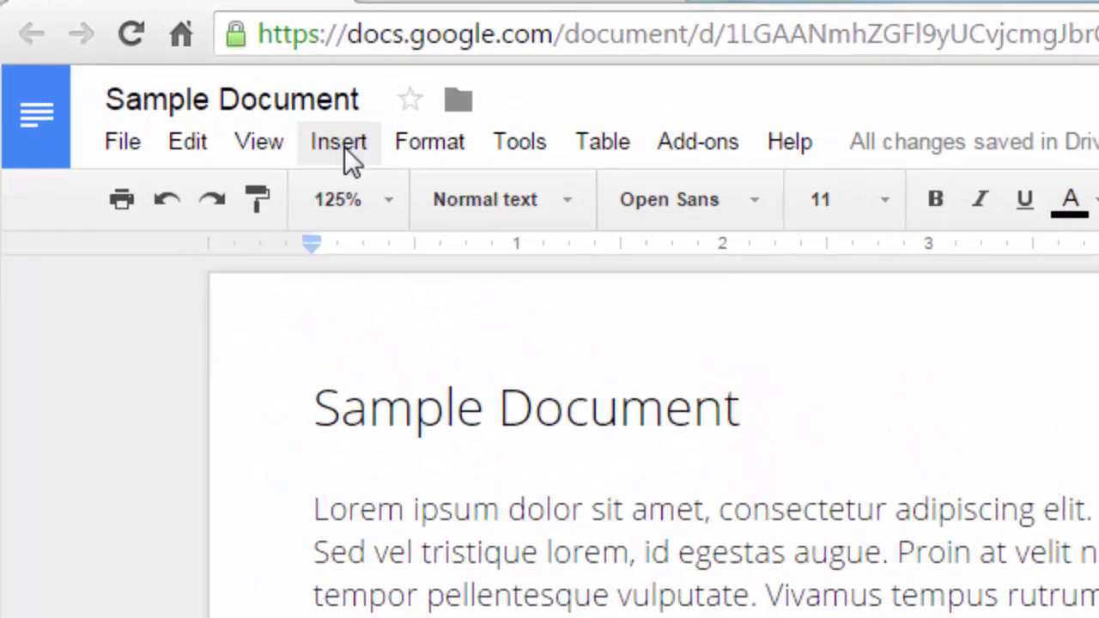
{"action": "left_click", "coordinate": [344, 147]}
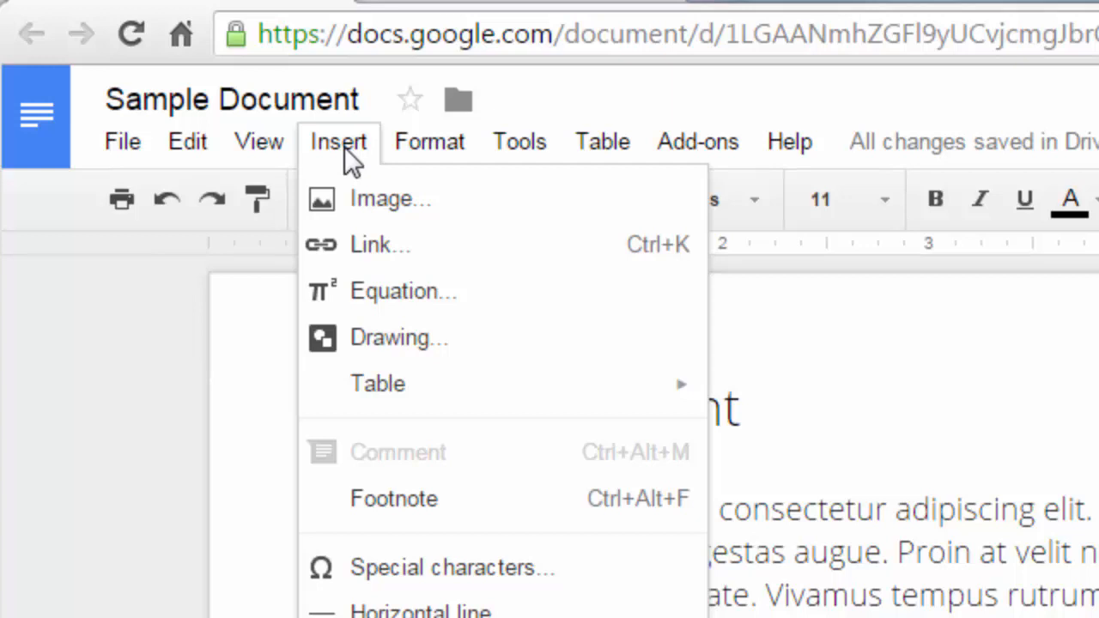
{"action": "left_click", "coordinate": [1000, 513]}
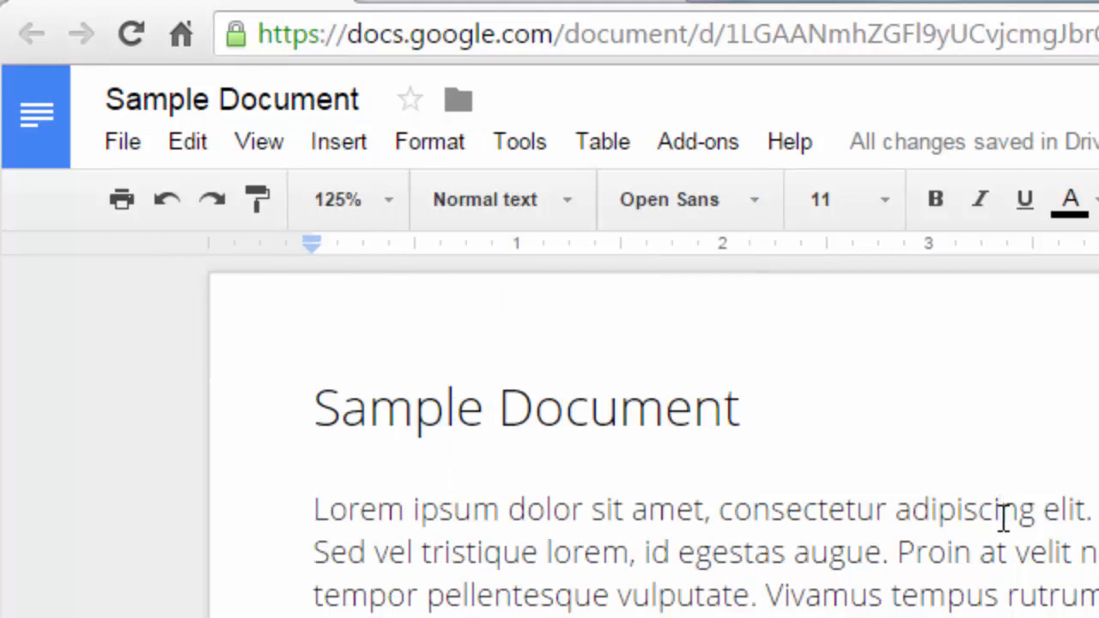
{"action": "left_click", "coordinate": [350, 152]}
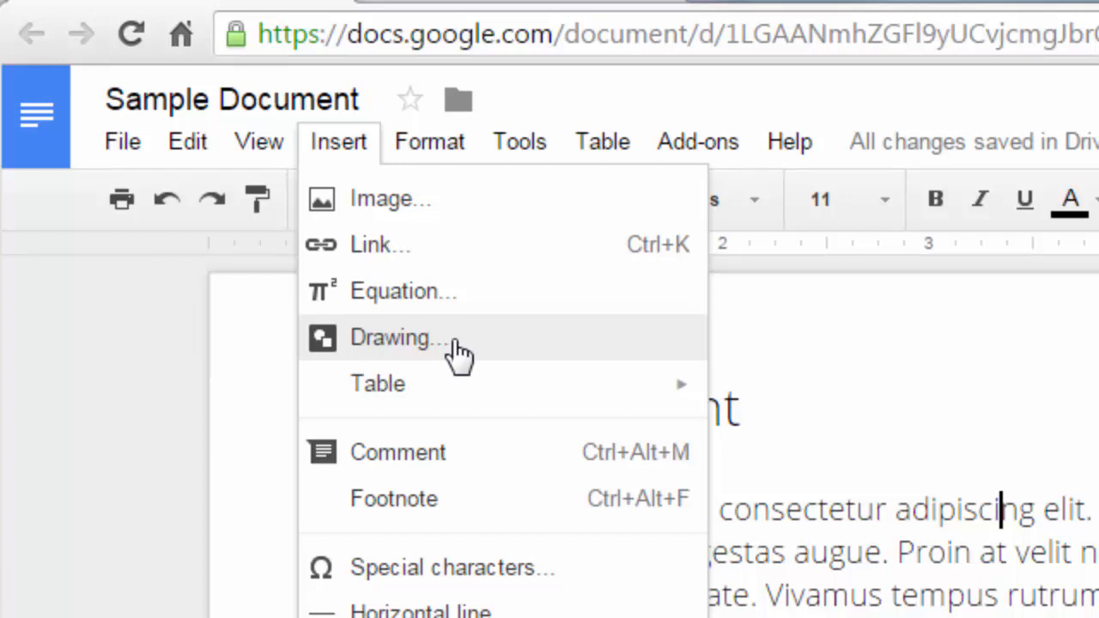
{"action": "left_click", "coordinate": [895, 508]}
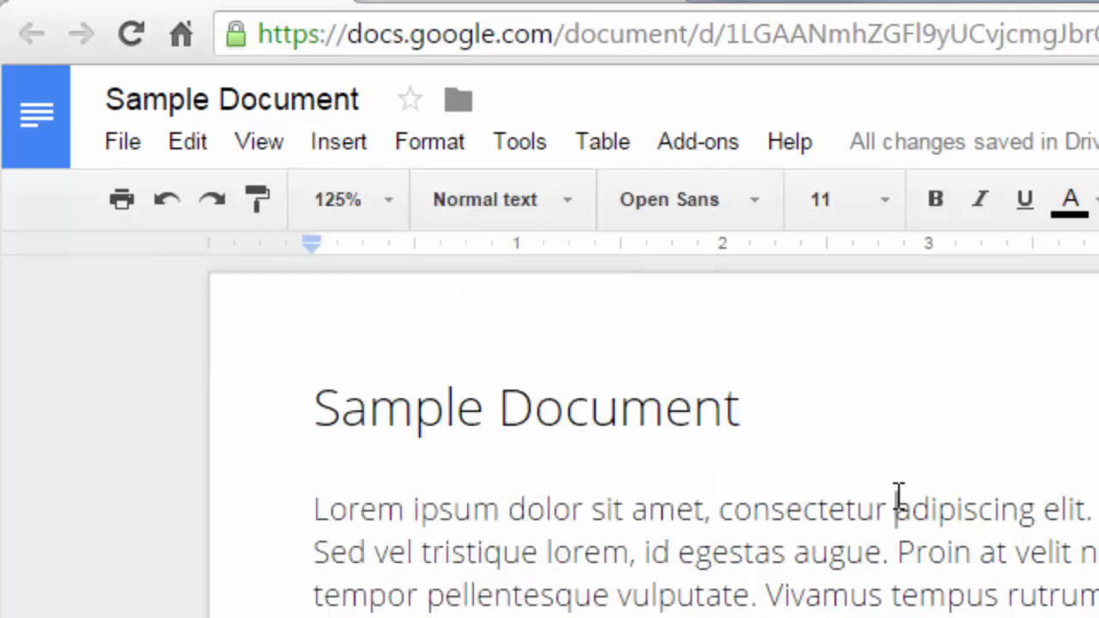
Insert a new drawing at the start of the first body paragraph, before "Lorem ipsum"
{"action": "left_click", "coordinate": [300, 518]}
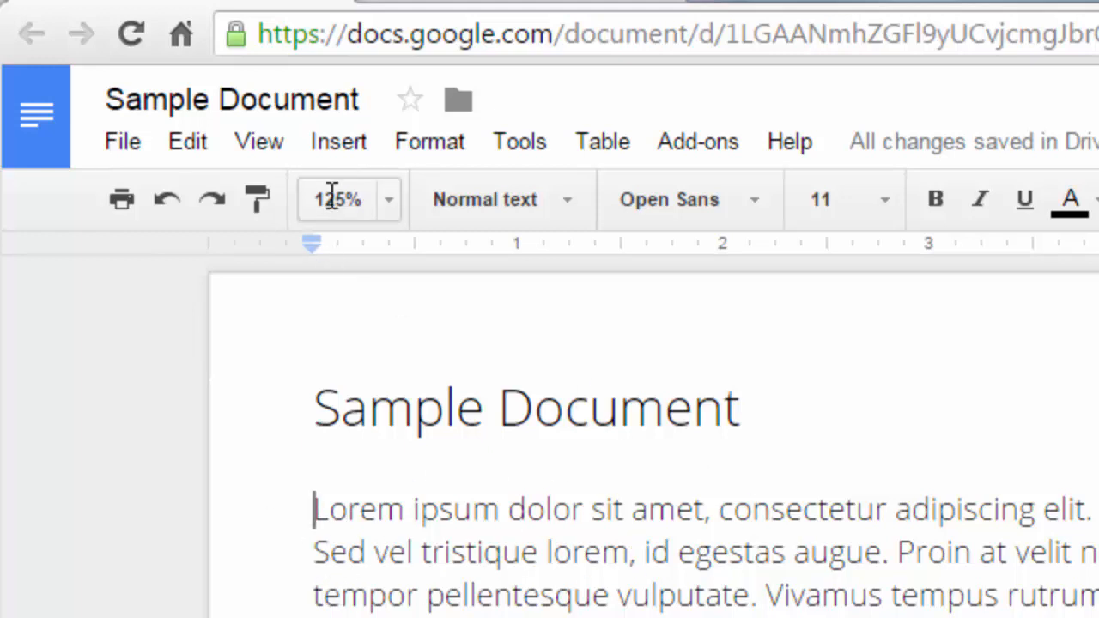
{"action": "left_click", "coordinate": [351, 152]}
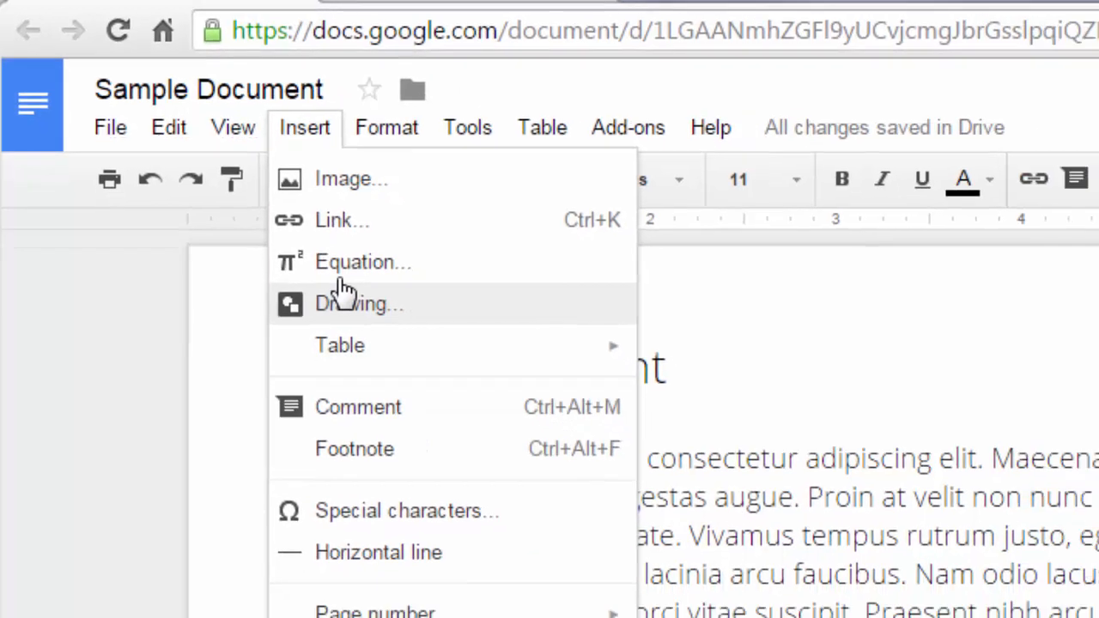
{"action": "left_click", "coordinate": [381, 326]}
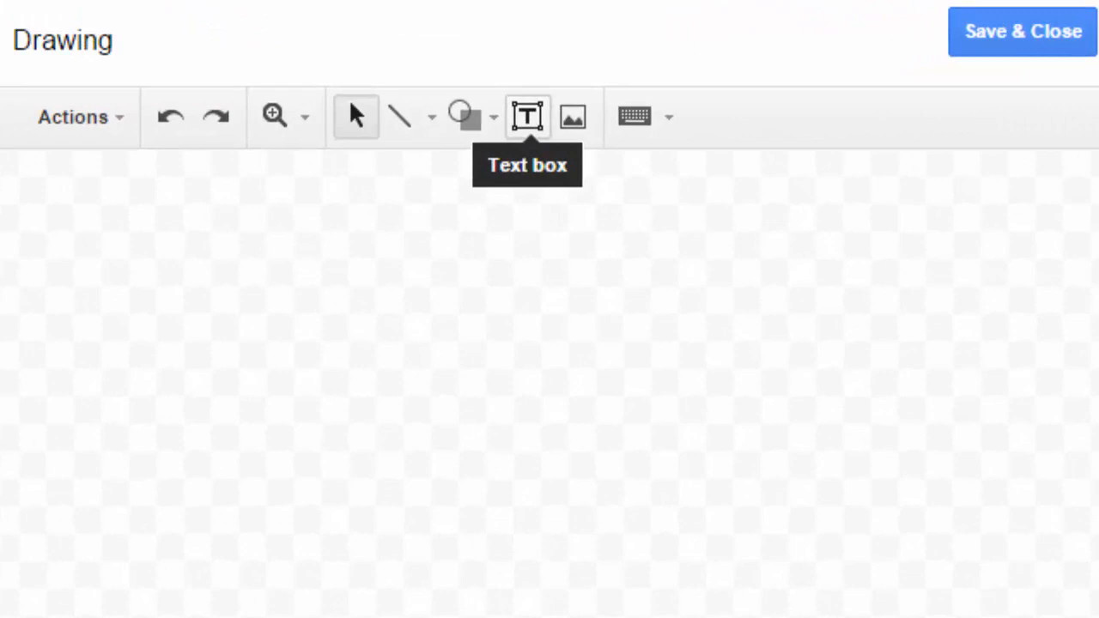
Draw a wide rectangular text box on the drawing canvas and enter "Sample text." in it
{"action": "left_click", "coordinate": [527, 116]}
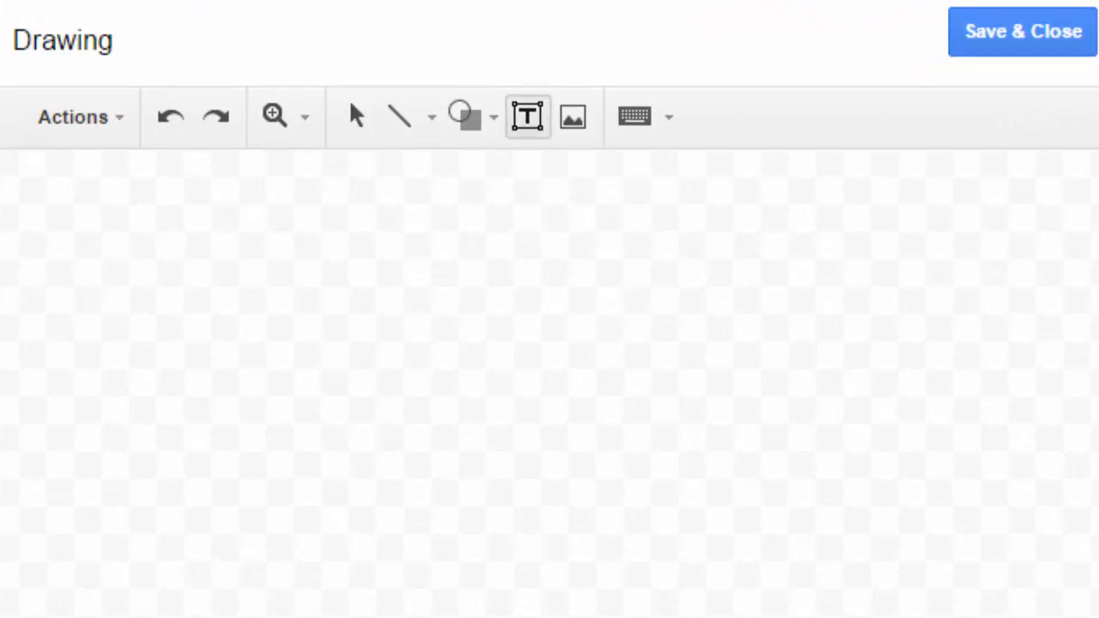
{"action": "left_click_drag", "start_coordinate": [80, 262], "coordinate": [736, 608]}
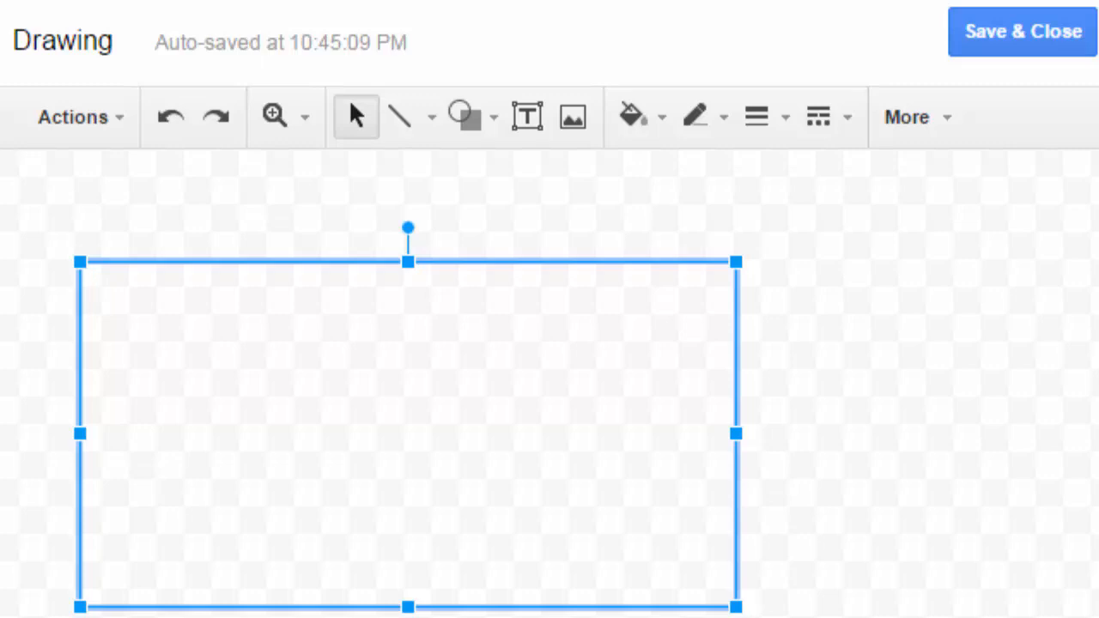
{"action": "type", "text": "Sample text."}
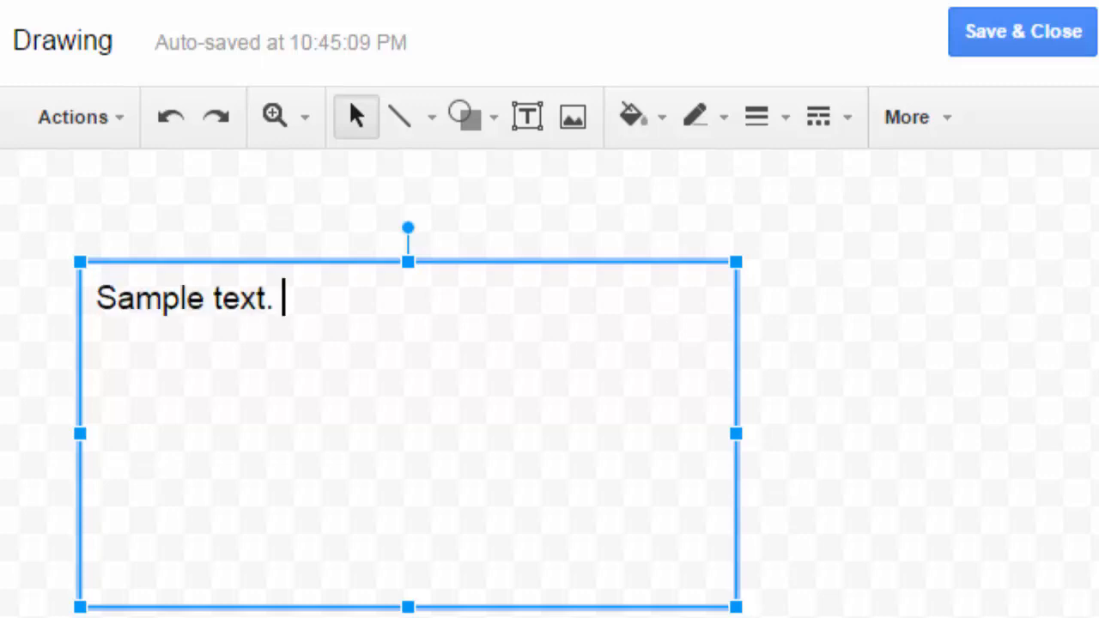
Repeat "Sample text." in the text box until it fills four lines with three copies each
{"action": "type", "text": "Sample text."}
{"action": "key", "text": "ctrl+v"}
{"action": "key", "text": "ctrl+v"}
{"action": "key", "text": "ctrl+v"}
{"action": "key", "text": "ctrl+v"}
{"action": "key", "text": "ctrl+v"}
{"action": "key", "text": "ctrl+v"}
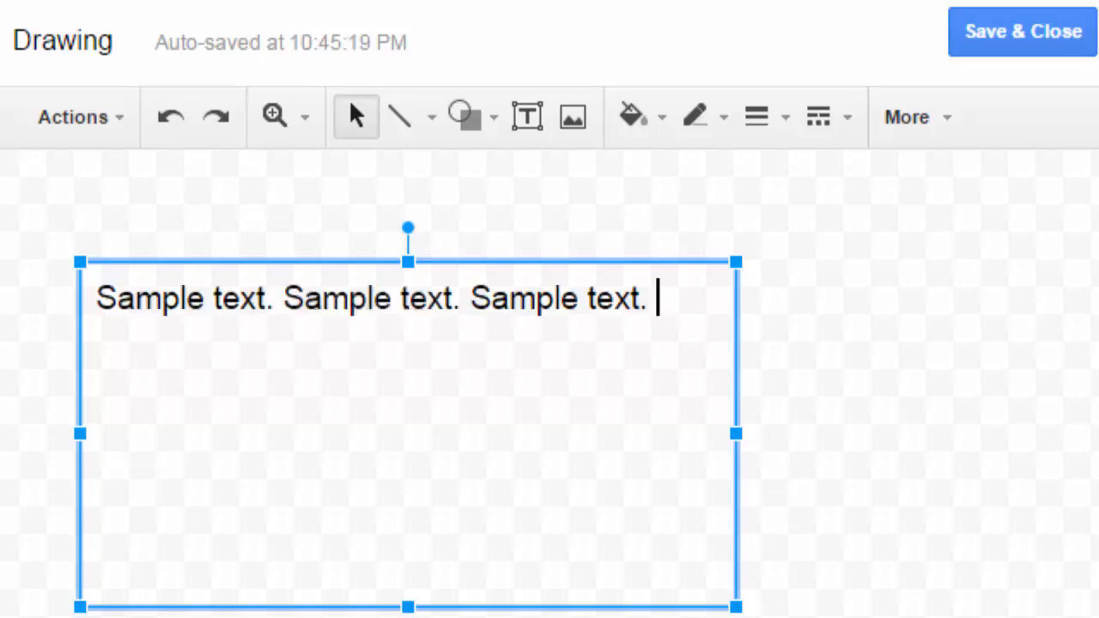
{"action": "key", "text": "ctrl+v"}
{"action": "key", "text": "ctrl+v"}
{"action": "key", "text": "ctrl+v"}
{"action": "key", "text": "ctrl+v"}
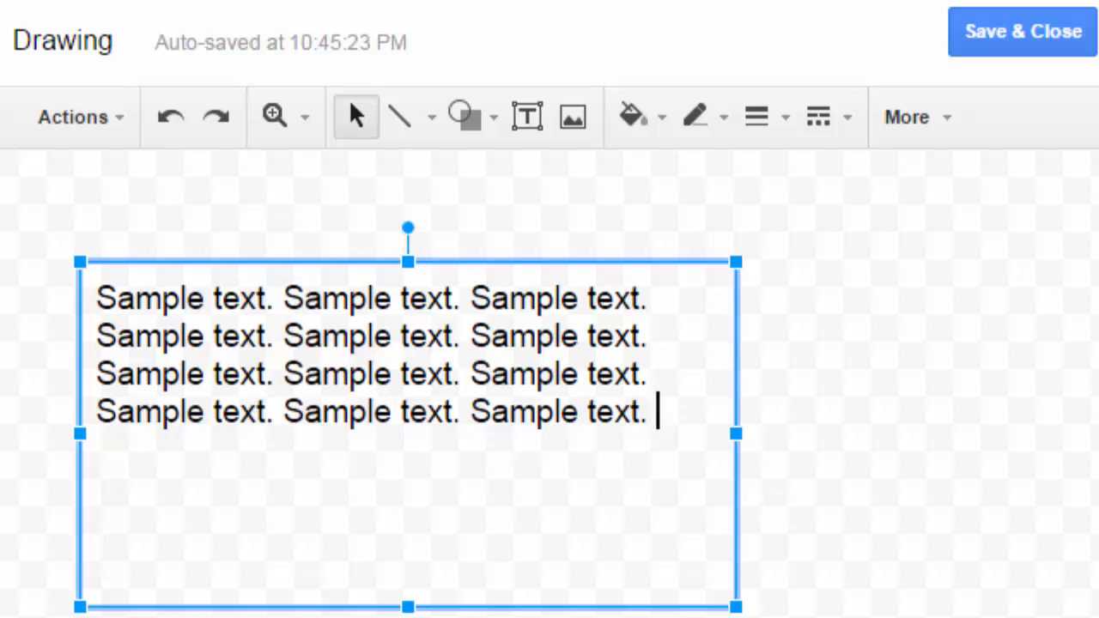
Select all the text in the text box and set its font to Open Sans
{"action": "key", "text": "shift+Up"}
{"action": "key", "text": "shift+Up"}
{"action": "key", "text": "shift+Up"}
{"action": "key", "text": "ctrl+shift+Left"}
{"action": "key", "text": "ctrl+shift+Left"}
{"action": "key", "text": "ctrl+shift+Left"}
{"action": "key", "text": "ctrl+shift+Left"}
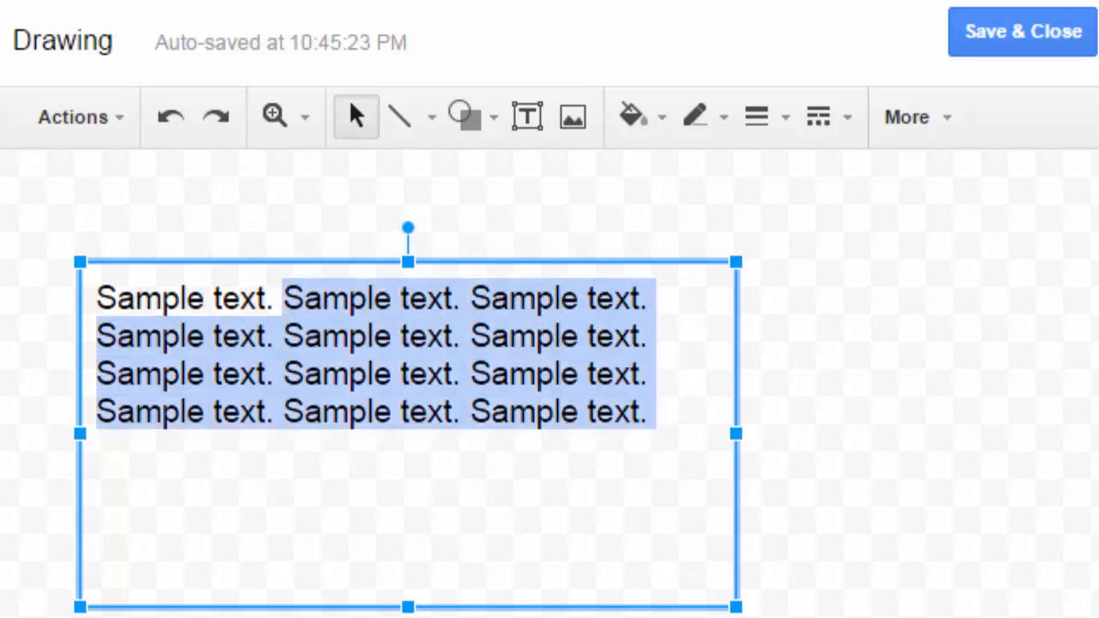
{"action": "key", "text": "ctrl+shift+Left"}
{"action": "key", "text": "ctrl+shift+Left"}
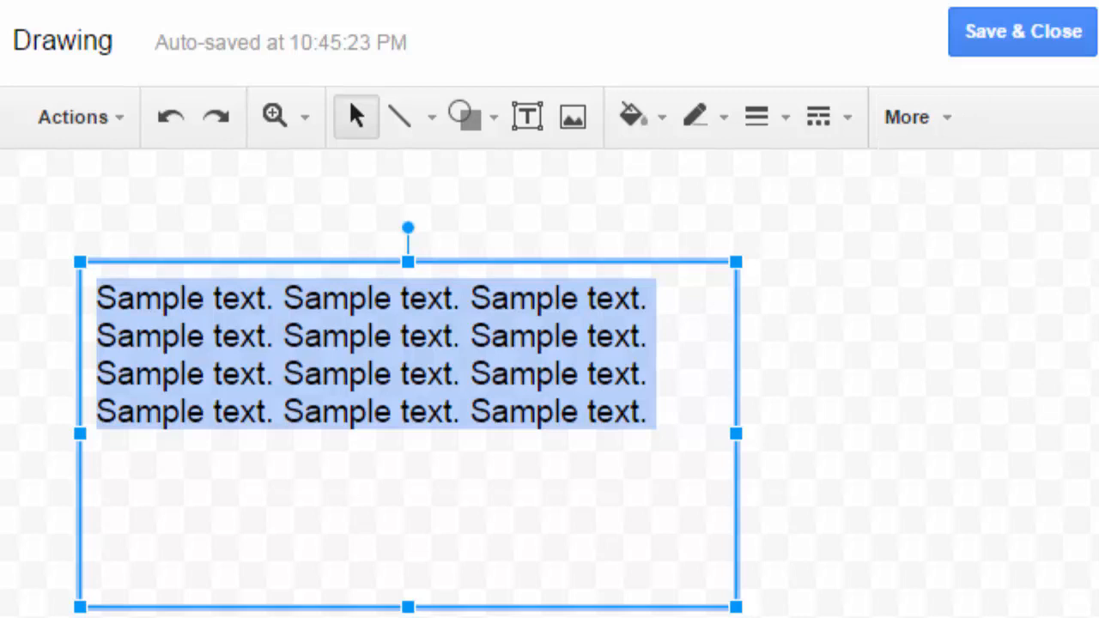
{"action": "left_click", "coordinate": [910, 117]}
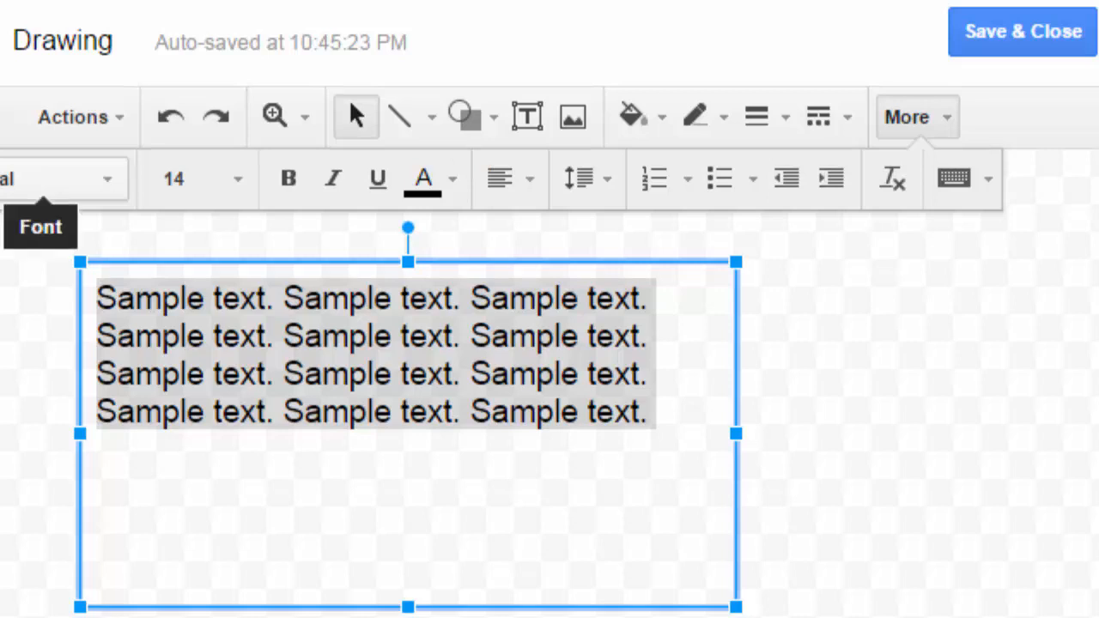
{"action": "left_click", "coordinate": [51, 179]}
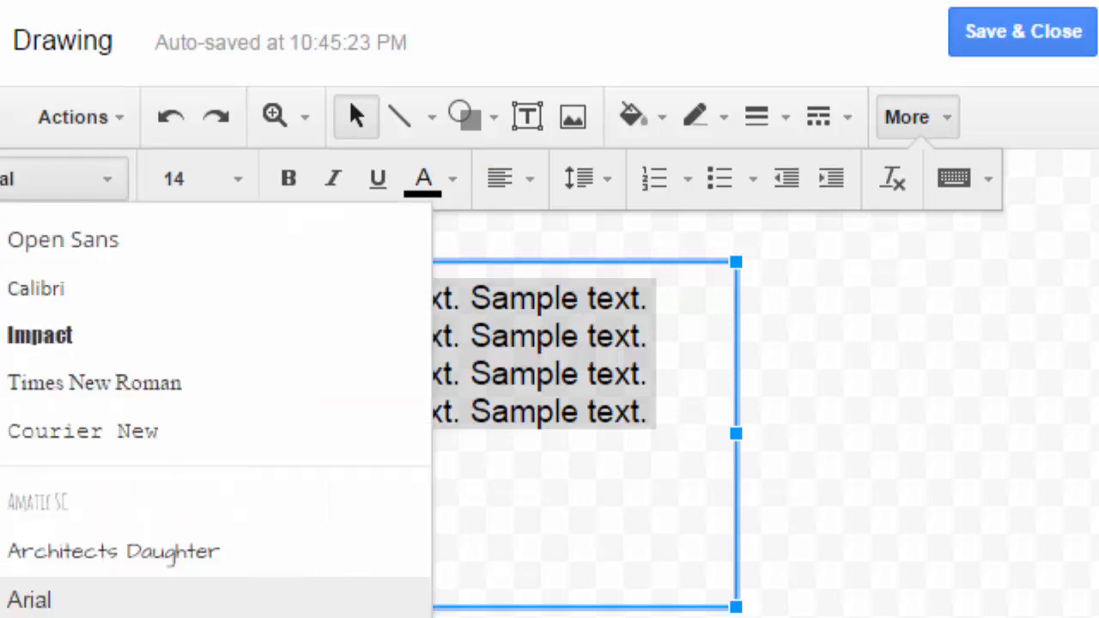
{"action": "left_click", "coordinate": [63, 239]}
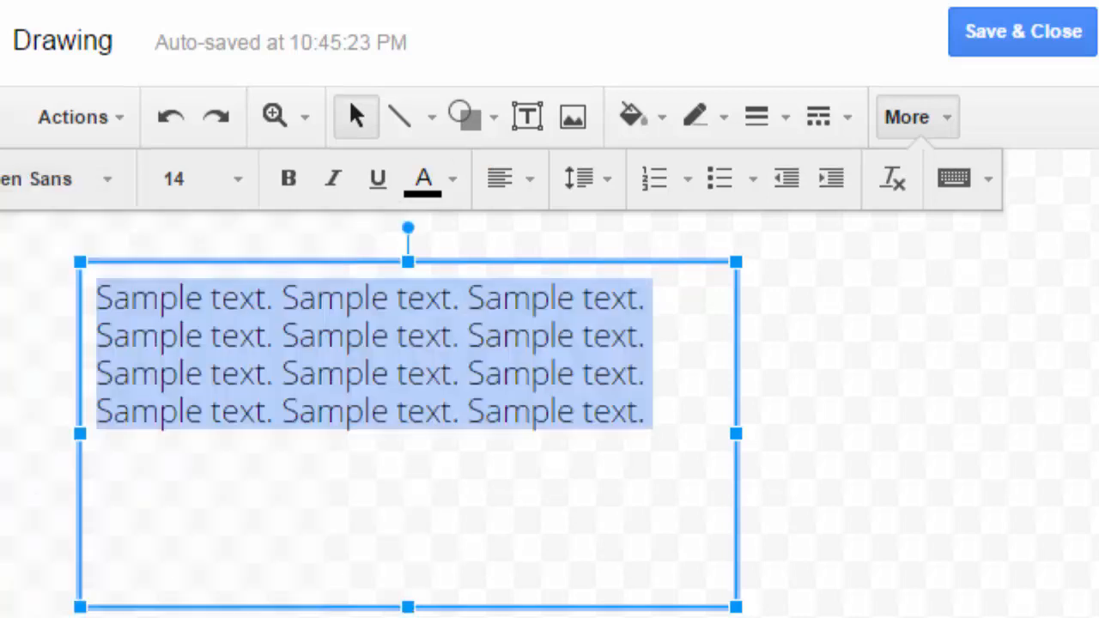
Look through the font sizes and try bold and italic on the selected text, removing both styles again
{"action": "left_click", "coordinate": [206, 179]}
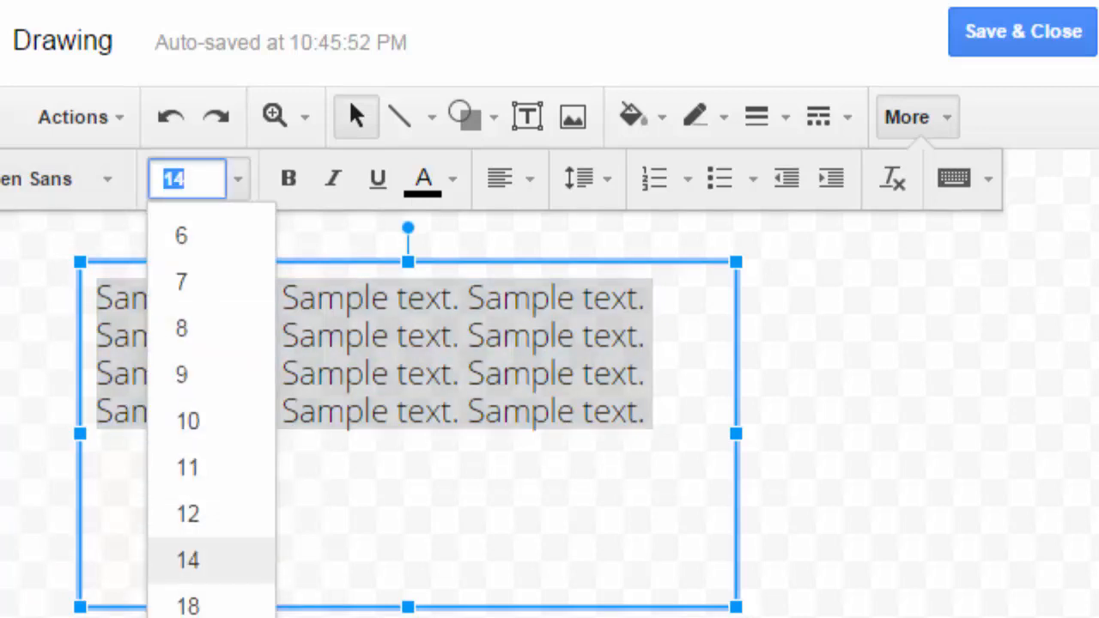
{"action": "key", "text": "Down"}
{"action": "key", "text": "Return"}
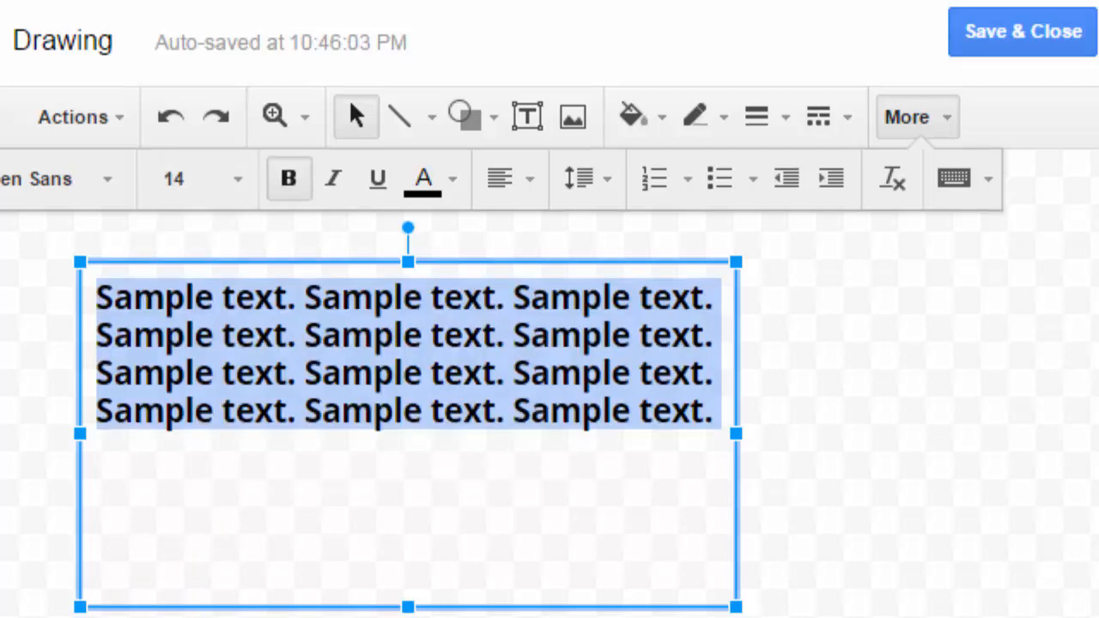
{"action": "key", "text": "ctrl+b"}
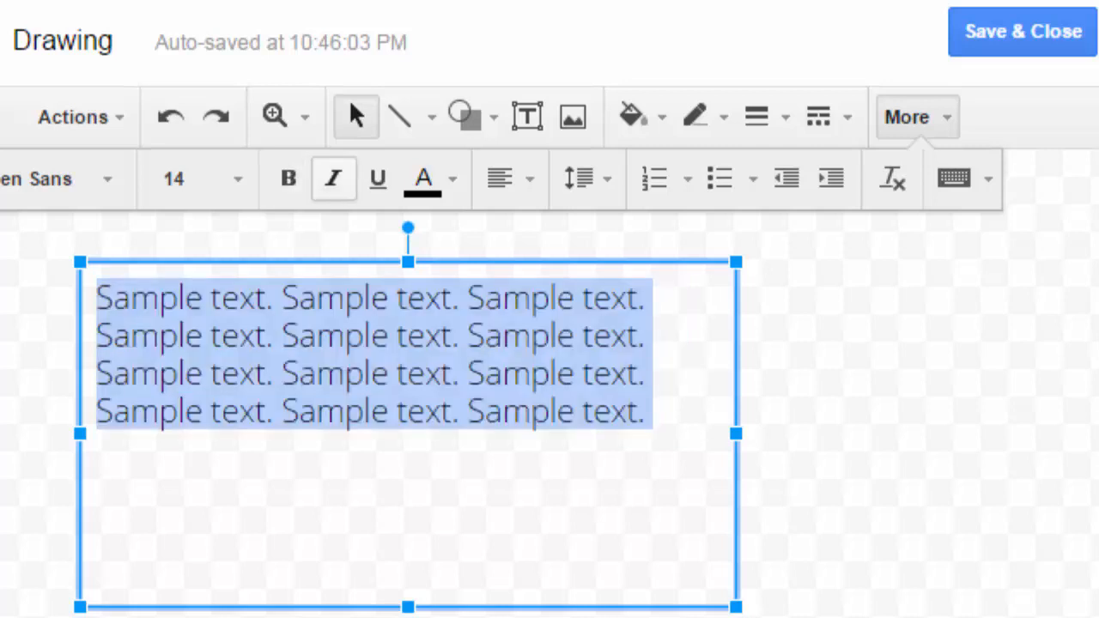
{"action": "key", "text": "ctrl+i"}
{"action": "key", "text": "ctrl+i"}
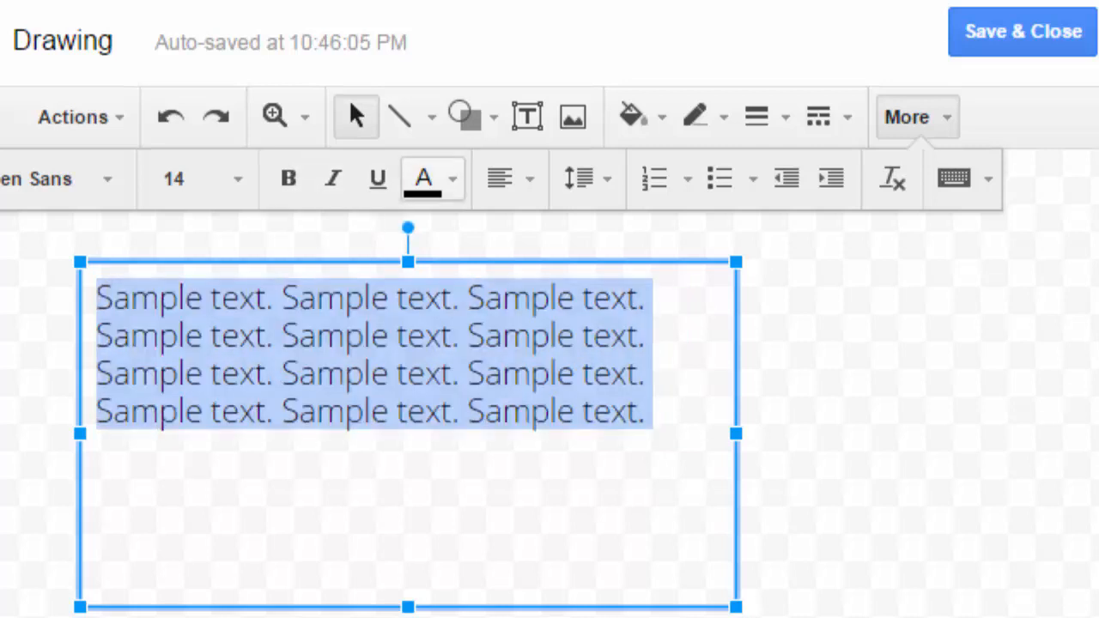
Try red as the color of all the sample text and set it back to black
{"action": "left_click", "coordinate": [423, 179]}
{"action": "left_click", "coordinate": [470, 348]}
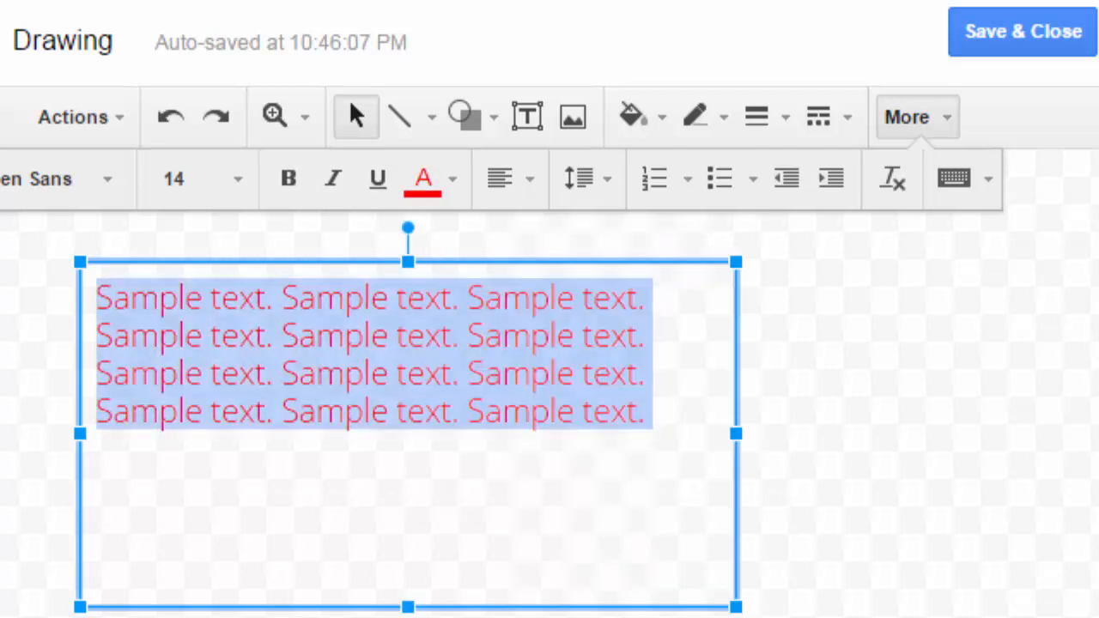
{"action": "left_click", "coordinate": [653, 373]}
{"action": "left_click_drag", "start_coordinate": [652, 412], "coordinate": [96, 298]}
{"action": "left_click", "coordinate": [424, 179]}
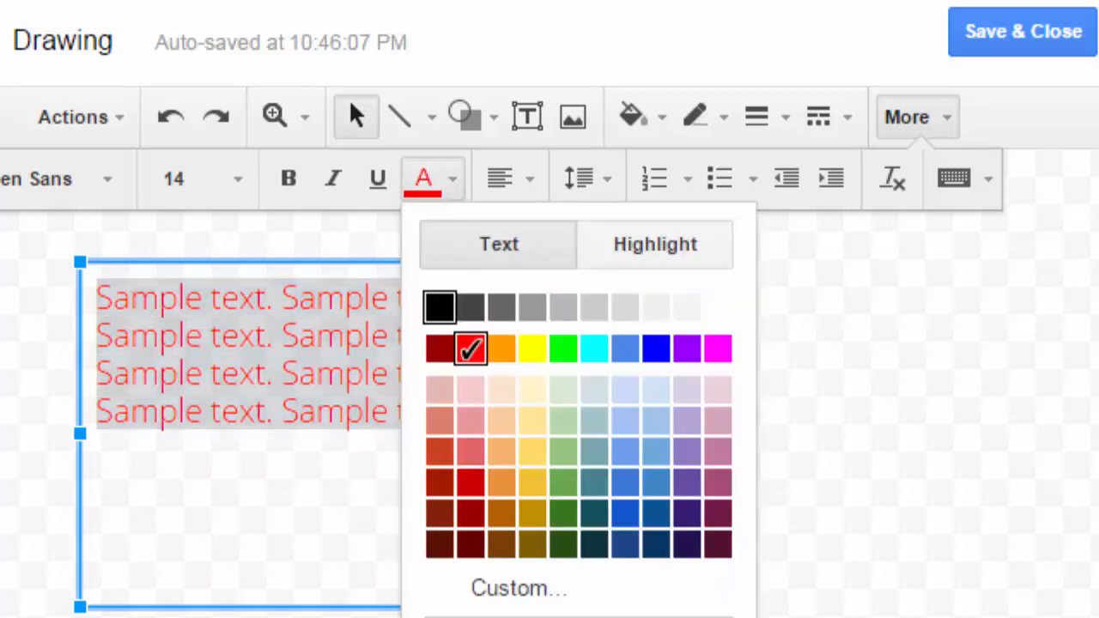
{"action": "left_click", "coordinate": [437, 305]}
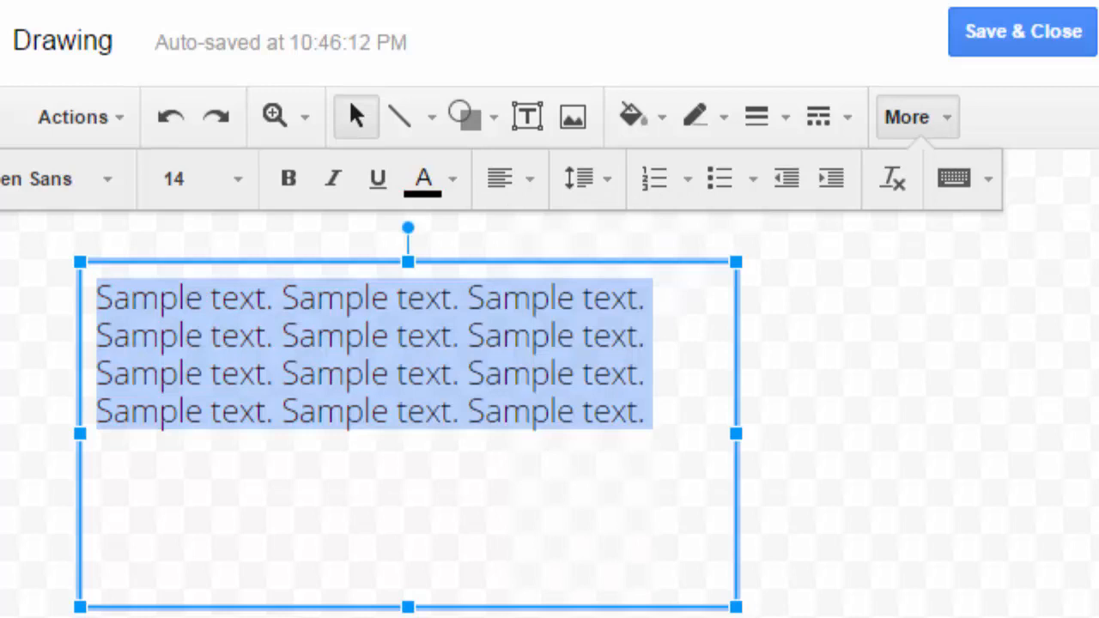
Center the sample text horizontally and align it to the middle of the text box vertically
{"action": "left_click", "coordinate": [507, 178]}
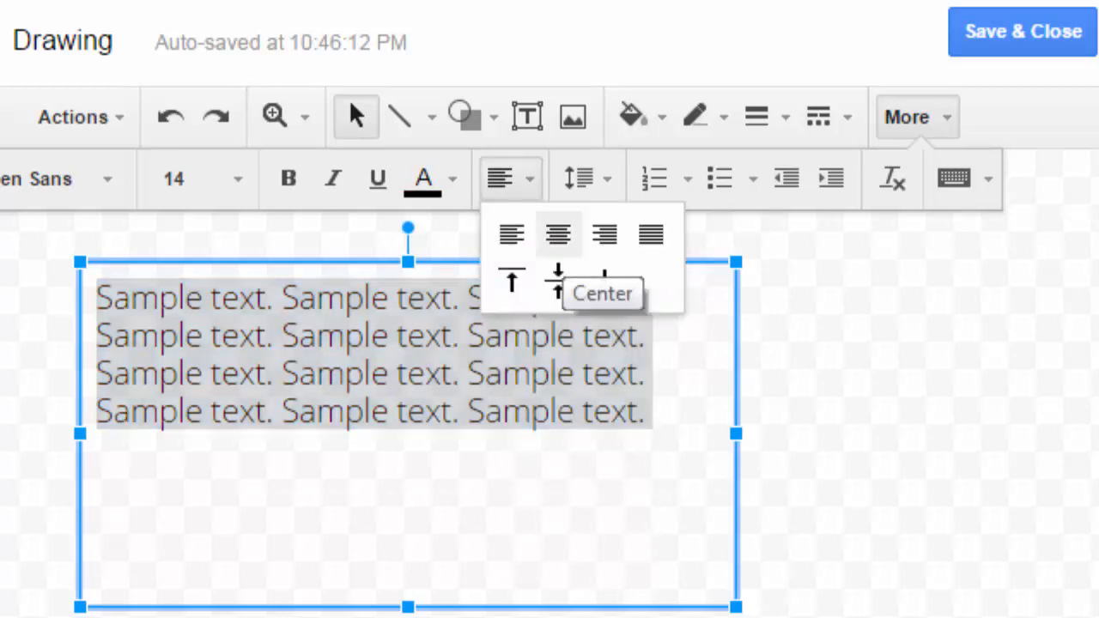
{"action": "left_click", "coordinate": [558, 233]}
{"action": "left_click", "coordinate": [510, 177]}
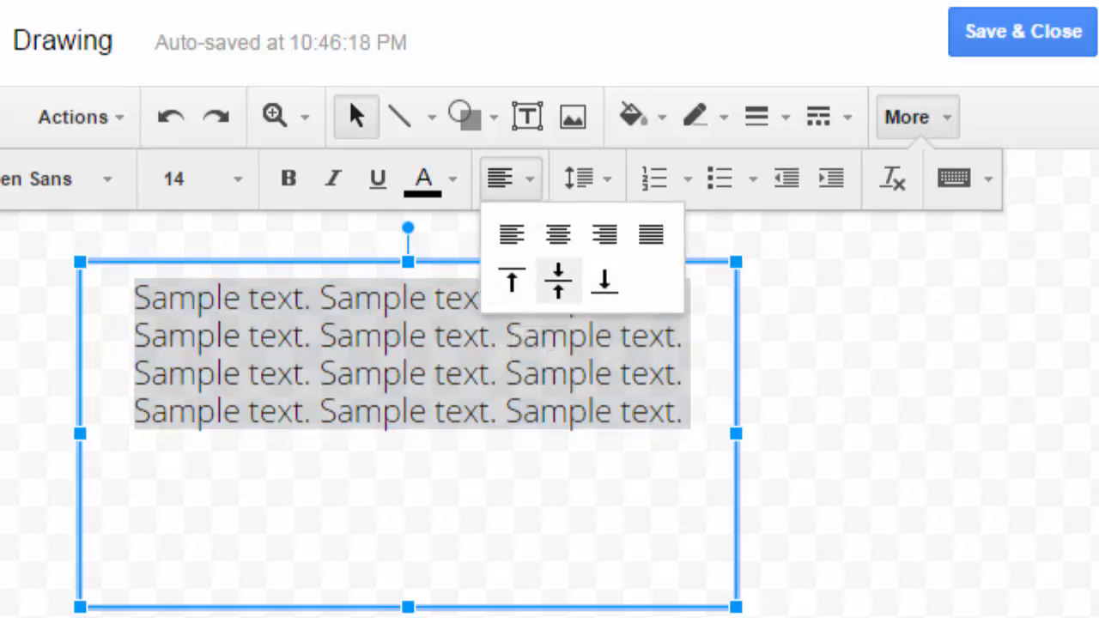
{"action": "left_click", "coordinate": [558, 281]}
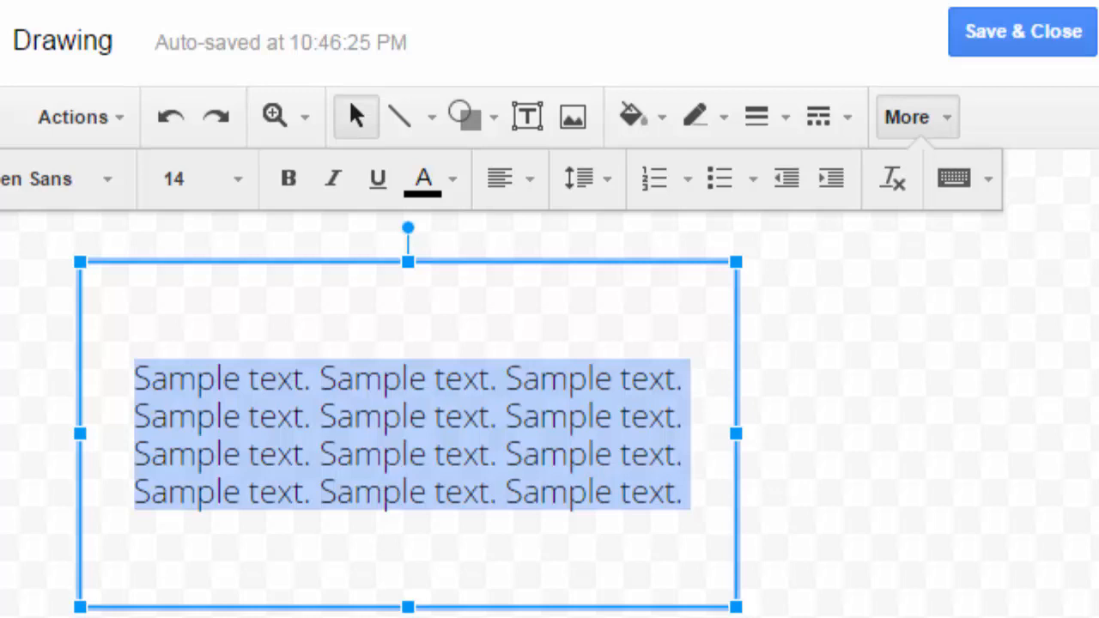
Narrow the text box so each line holds two copies of the phrase, and fill it with light yellow 3
{"action": "left_click_drag", "start_coordinate": [736, 607], "coordinate": [544, 593]}
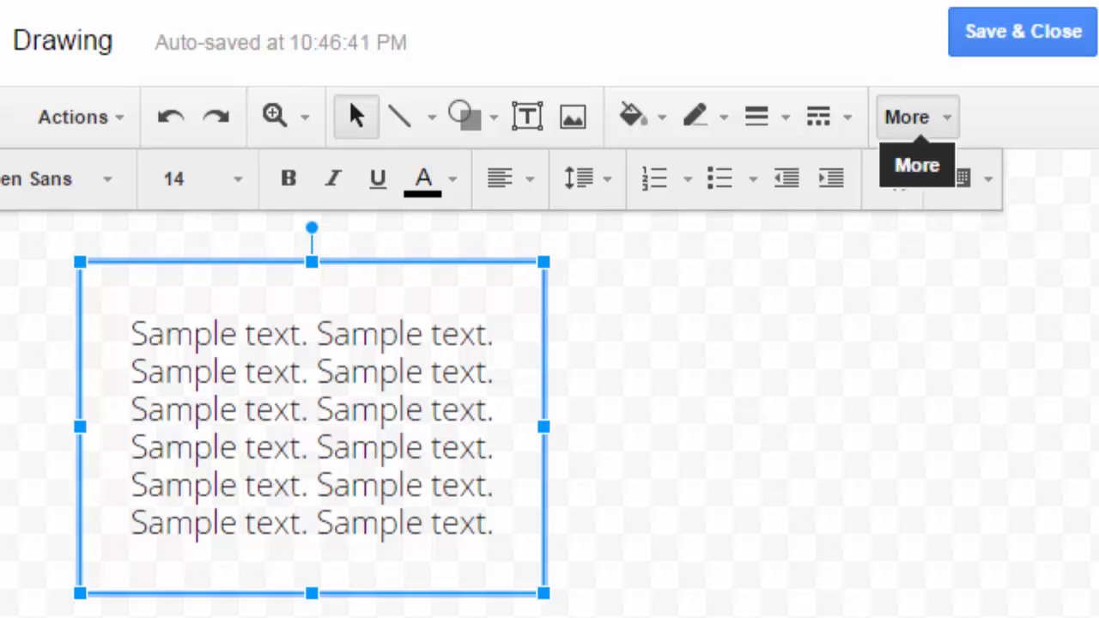
{"action": "left_click", "coordinate": [912, 117]}
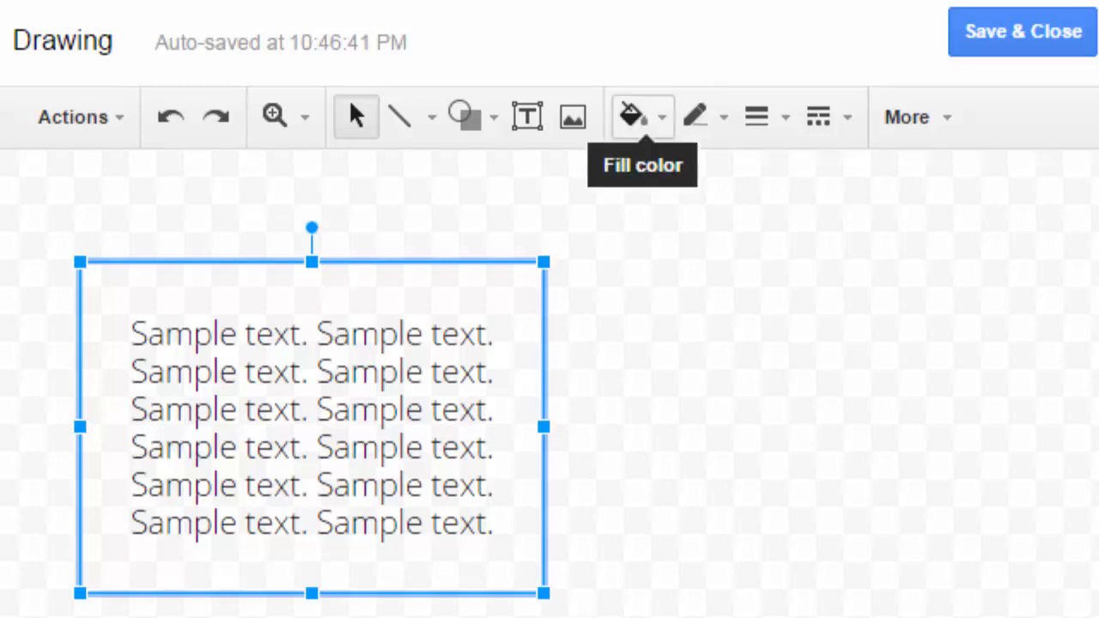
{"action": "left_click", "coordinate": [635, 116]}
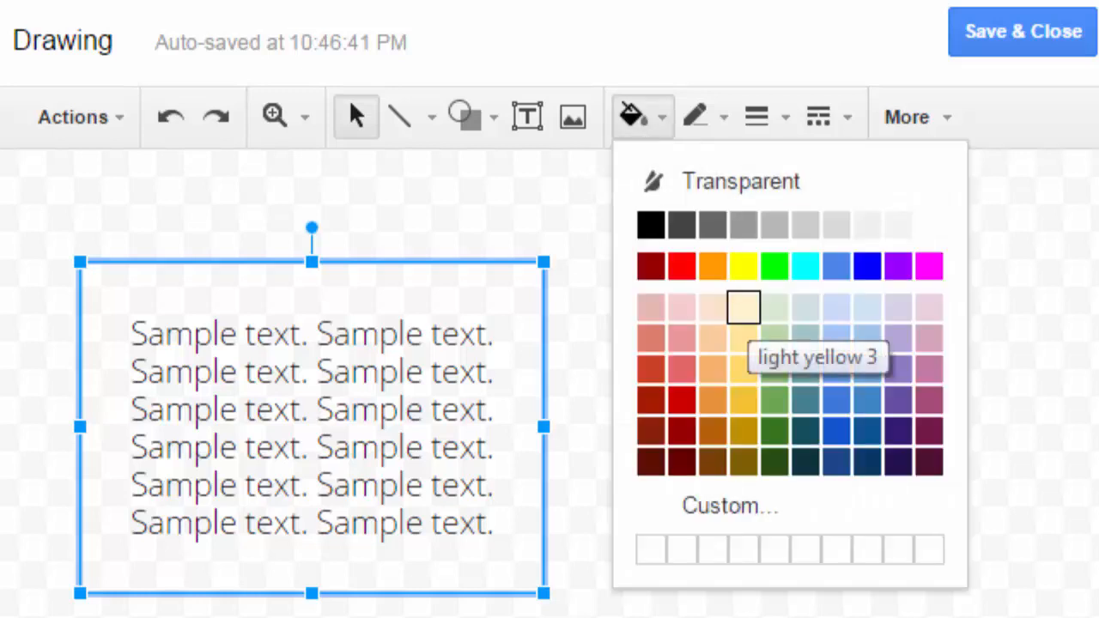
{"action": "left_click", "coordinate": [743, 307]}
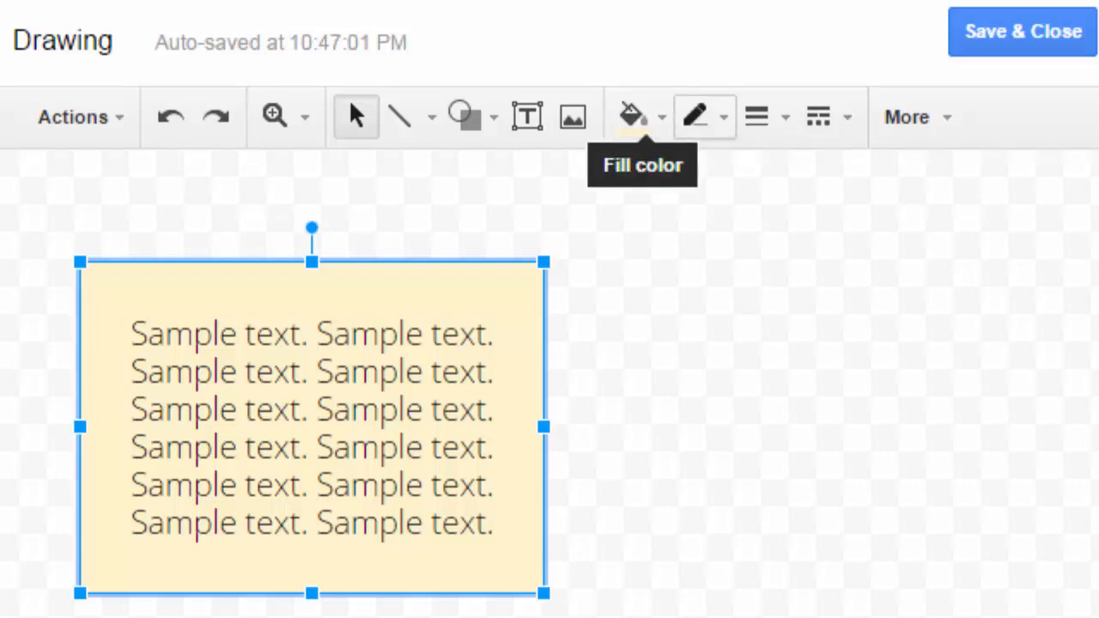
Give the text box a black border line, check it with the box deselected, and reselect the box
{"action": "left_click", "coordinate": [697, 117]}
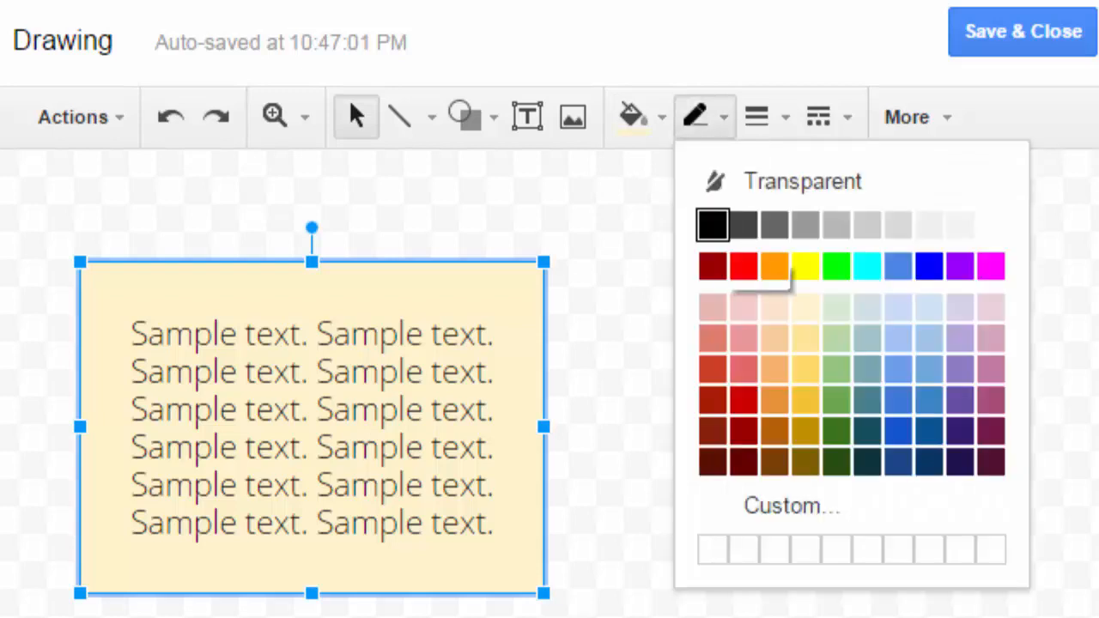
{"action": "left_click", "coordinate": [713, 225]}
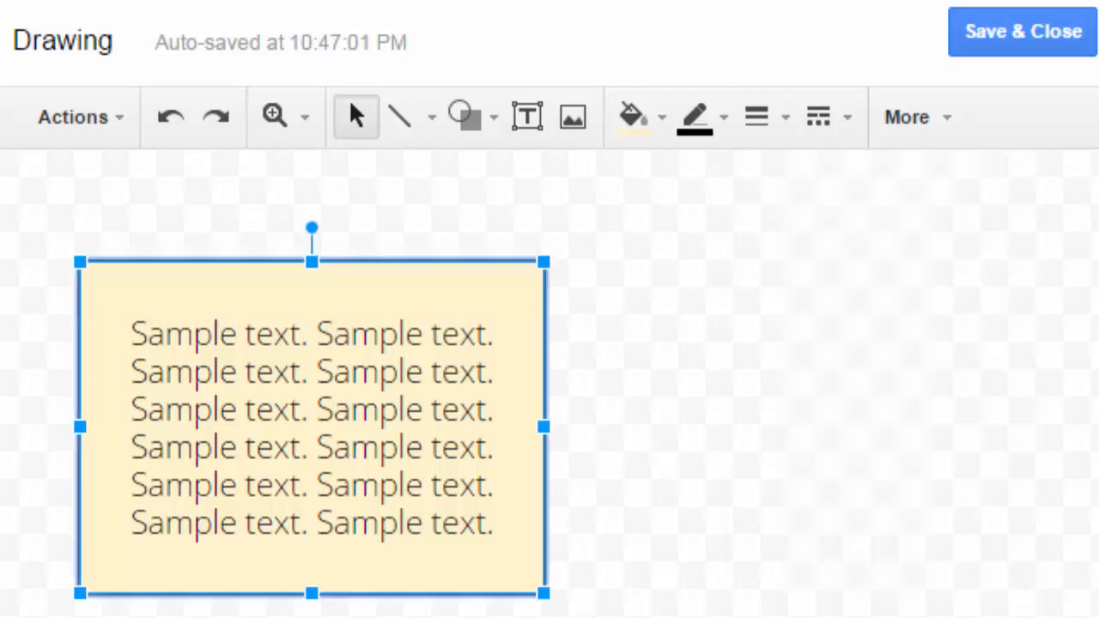
{"action": "key", "text": "Escape"}
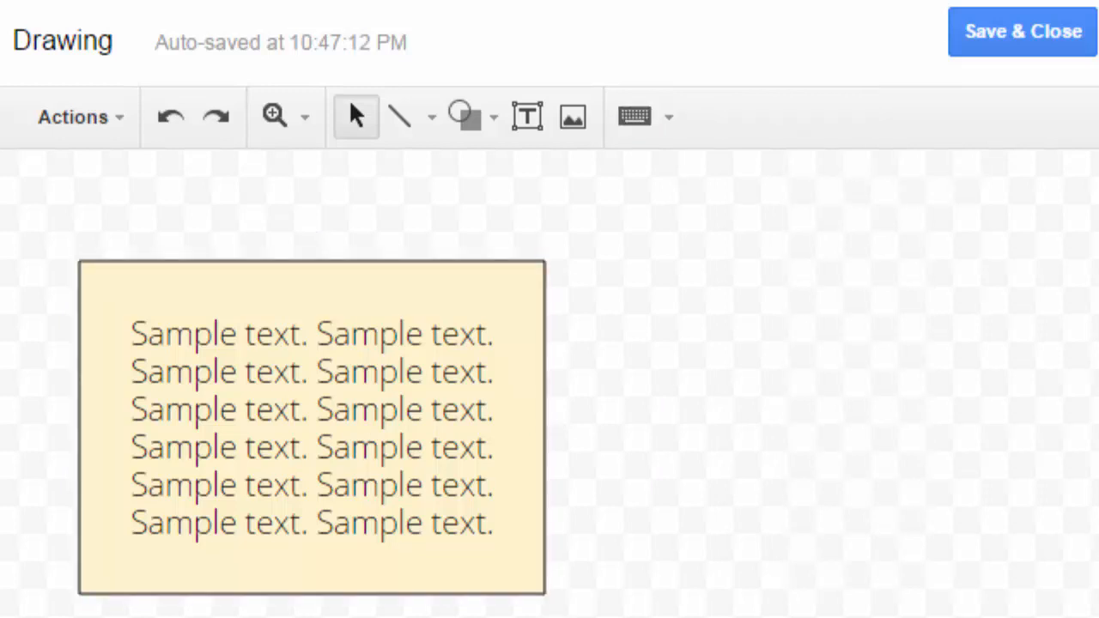
{"action": "left_click", "coordinate": [312, 427]}
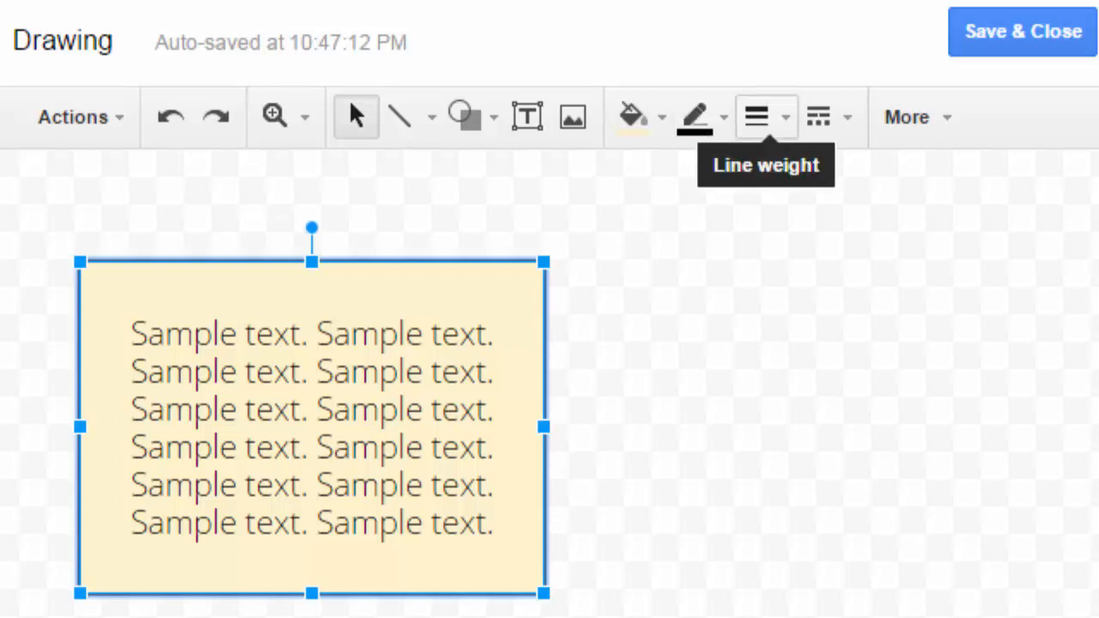
Set the text box border to 2px thick with the short-dash line style, and deselect the box
{"action": "left_click", "coordinate": [766, 118]}
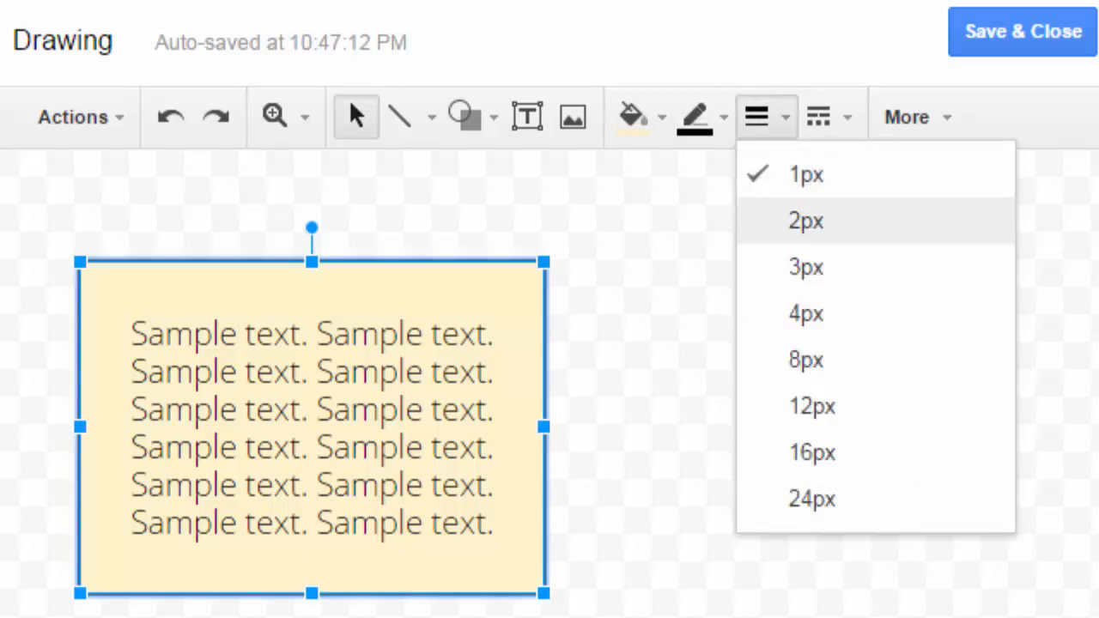
{"action": "left_click", "coordinate": [806, 220]}
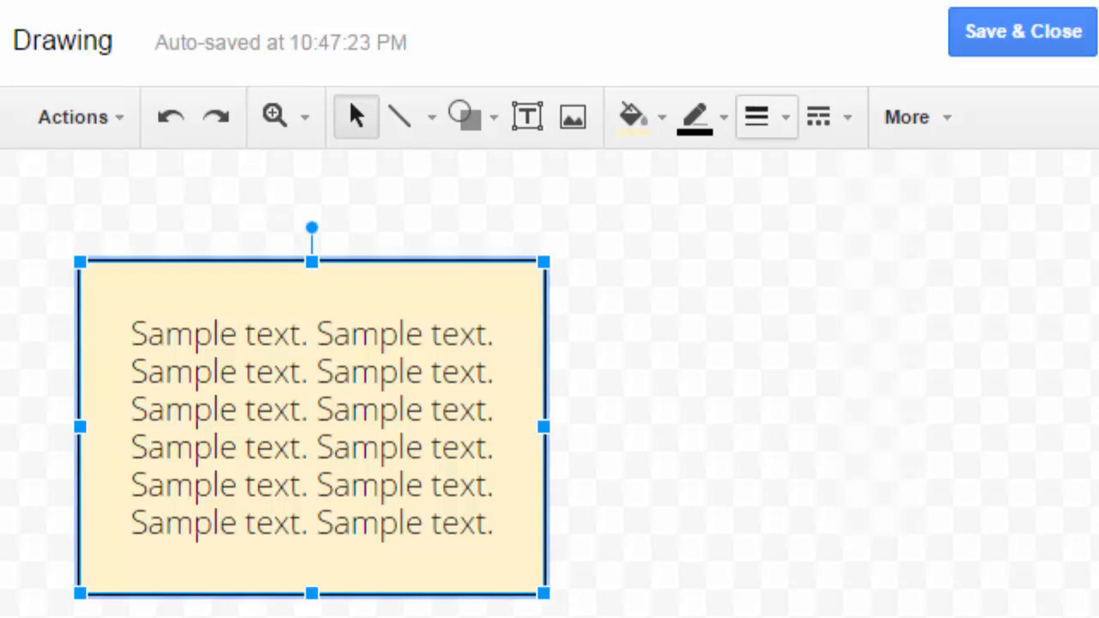
{"action": "left_click", "coordinate": [824, 116]}
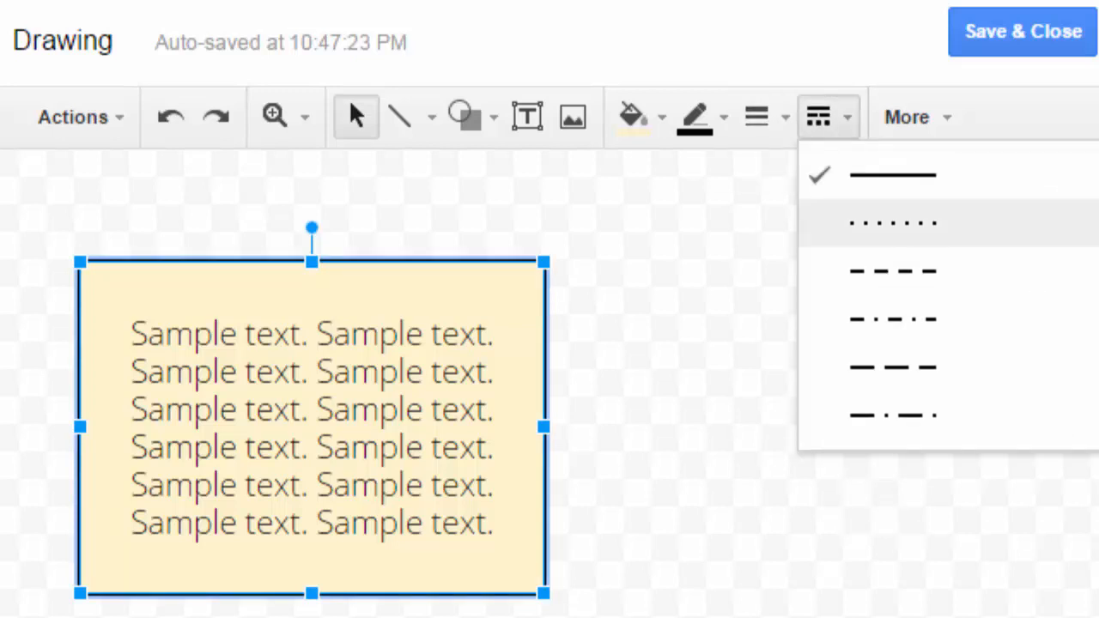
{"action": "left_click", "coordinate": [893, 271]}
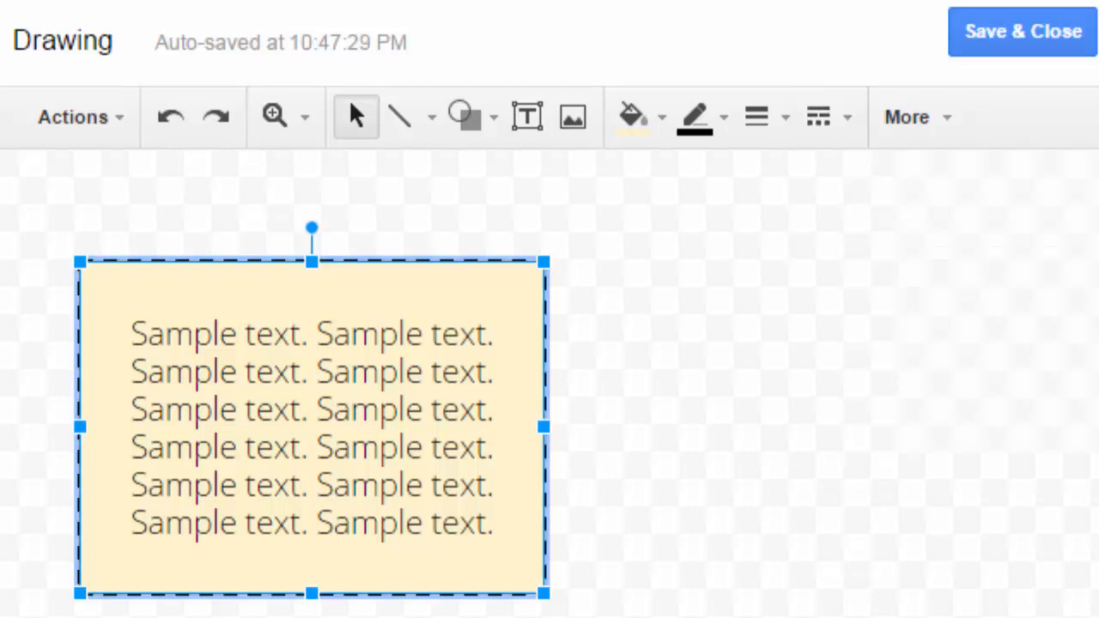
{"action": "key", "text": "Escape"}
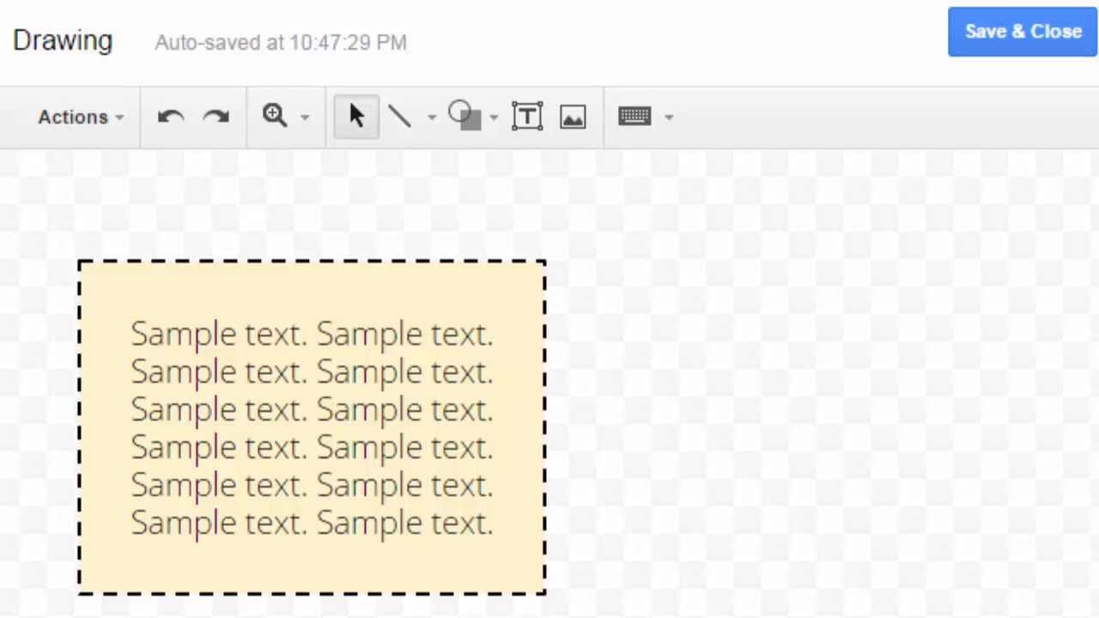
Shrink the text box slightly to fit more tightly around its six lines of text, and save the drawing into the document
{"action": "left_click", "coordinate": [311, 427]}
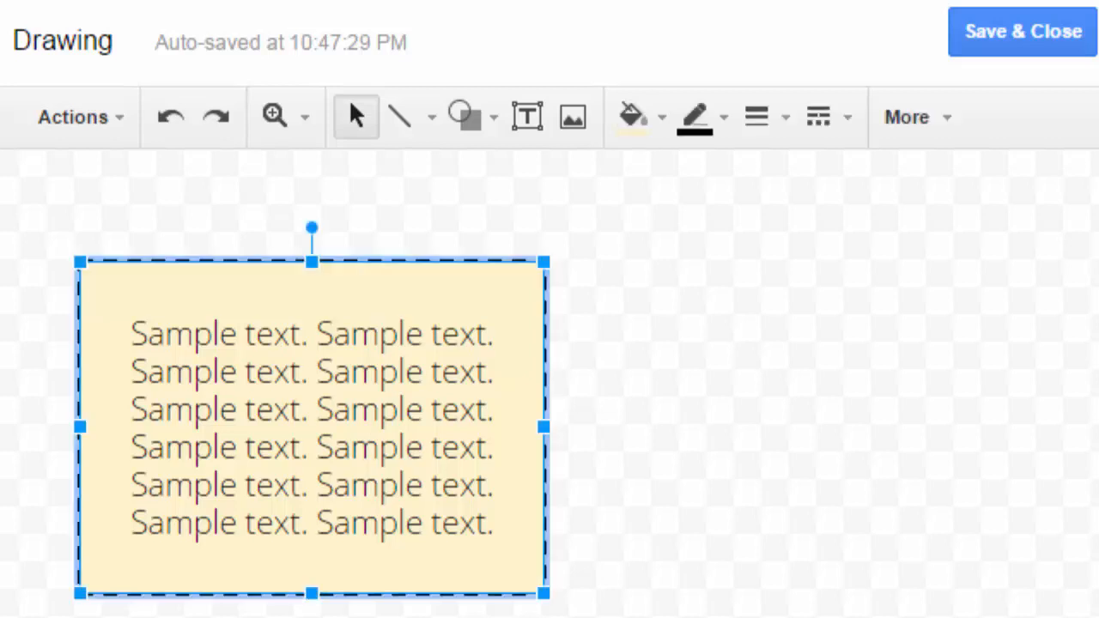
{"action": "left_click_drag", "start_coordinate": [544, 594], "coordinate": [509, 559]}
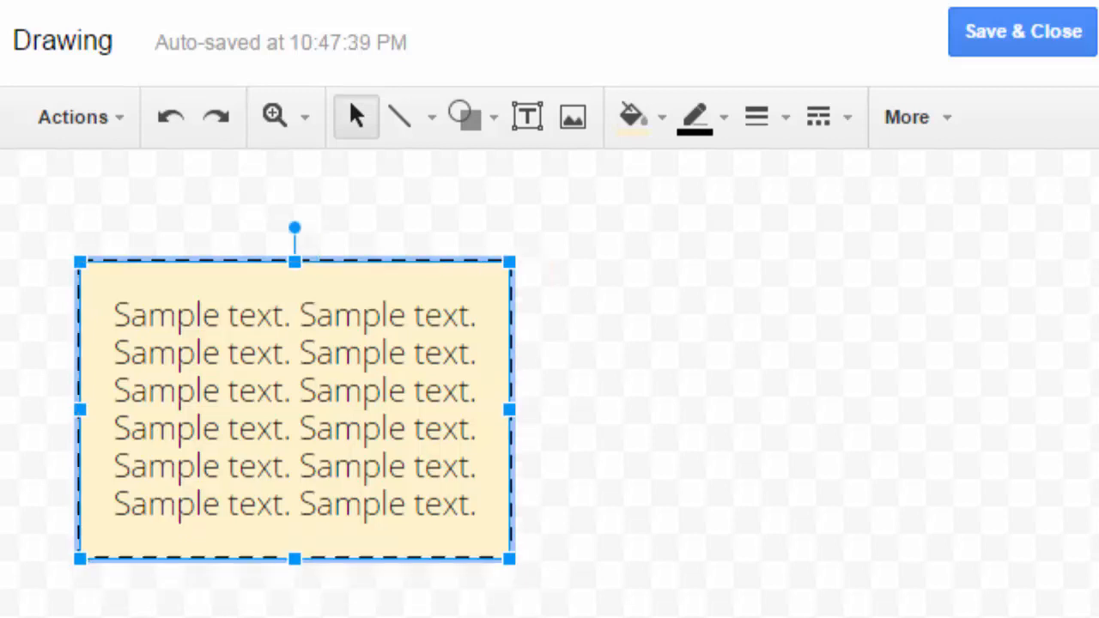
{"action": "key", "text": "Escape"}
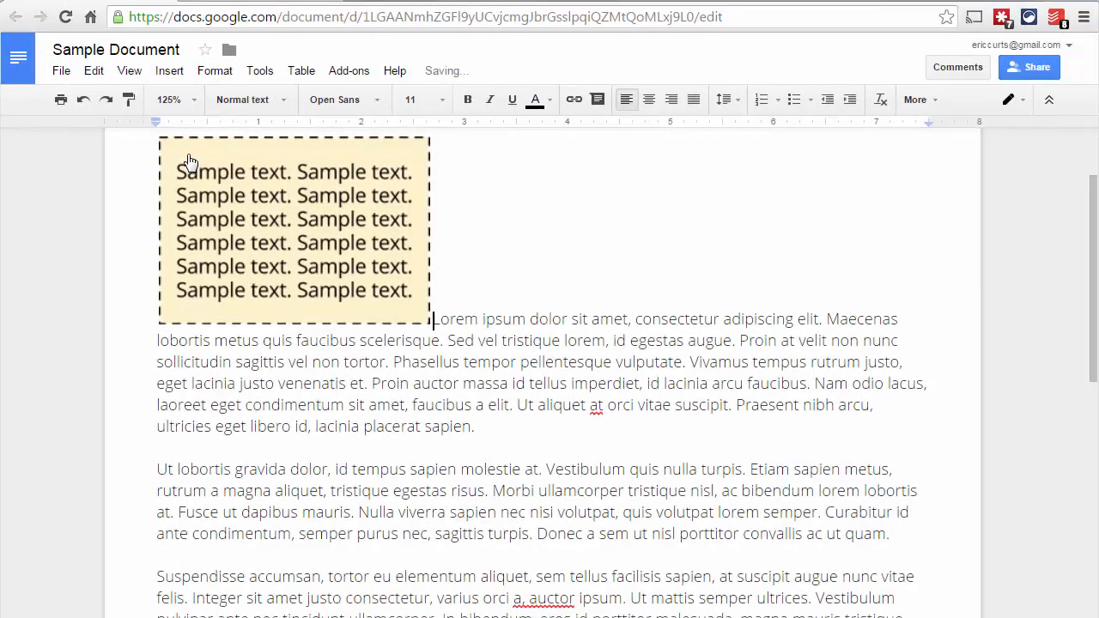
Wrap the document text around the inserted drawing and place it about 2.2 inches wide against the right margin beside the first paragraph
{"action": "scroll", "coordinate": [189, 163], "scroll_direction": "up", "scroll_amount": 2}
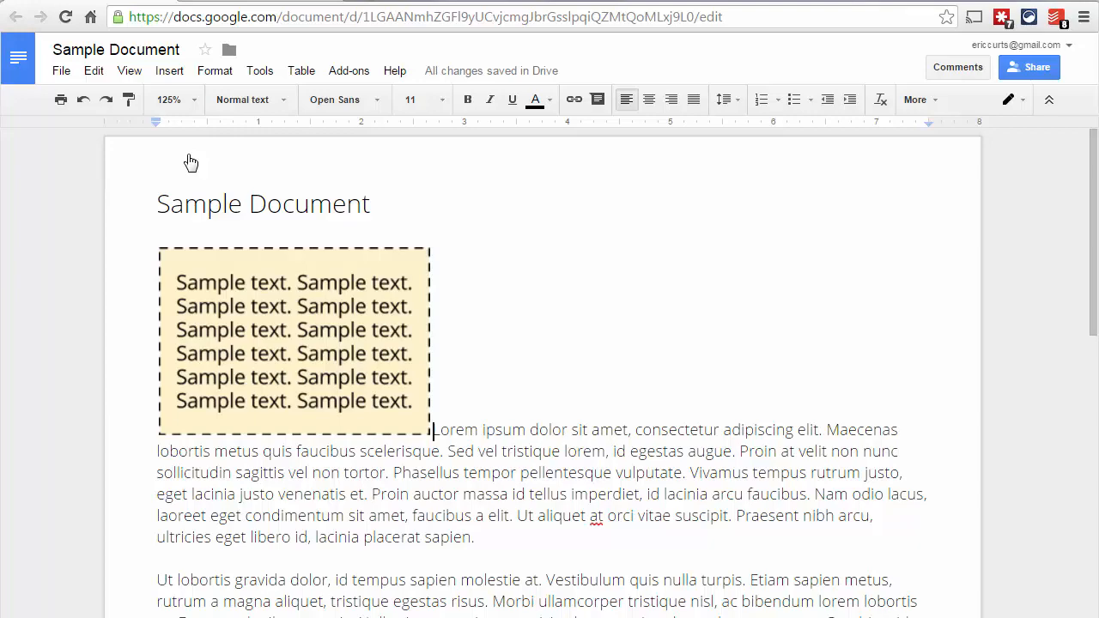
{"action": "key", "text": "shift+Left"}
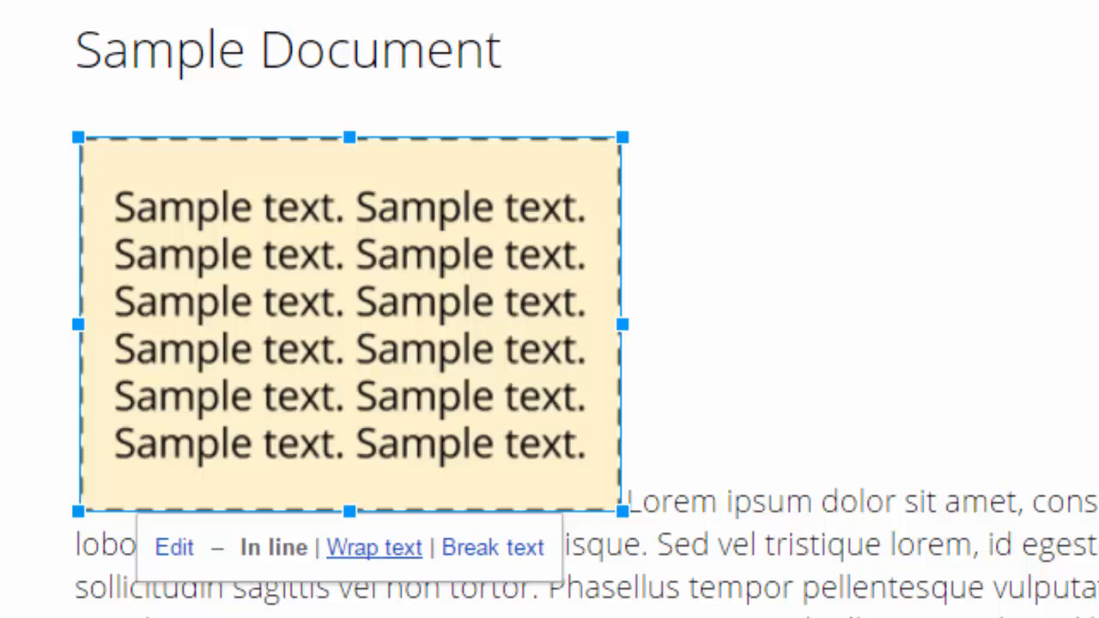
{"action": "left_click", "coordinate": [374, 547]}
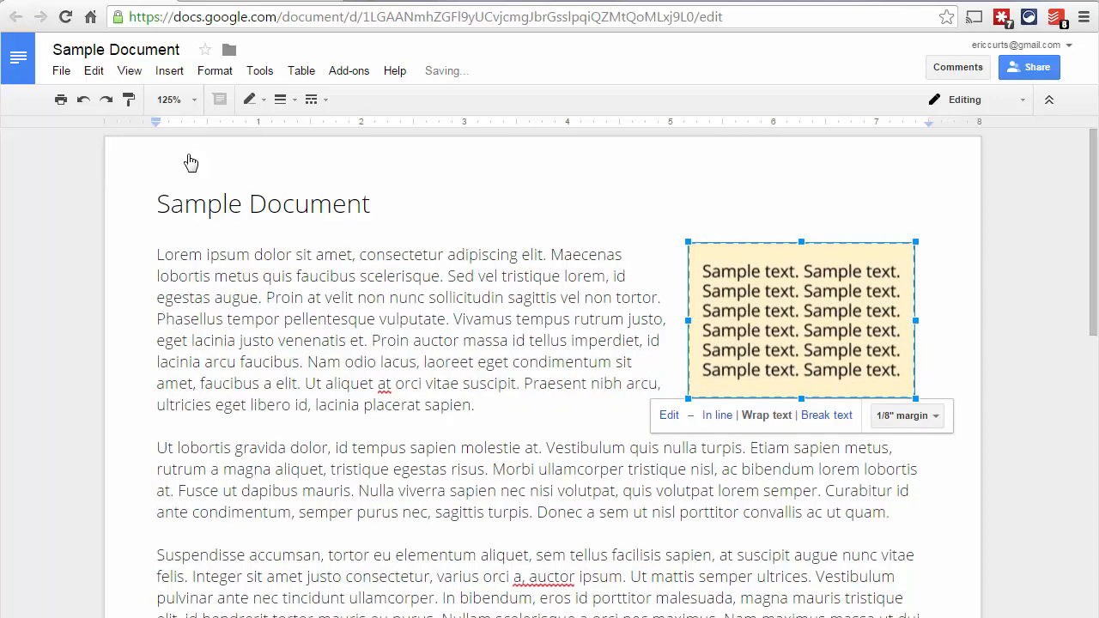
{"action": "key", "text": "Escape"}
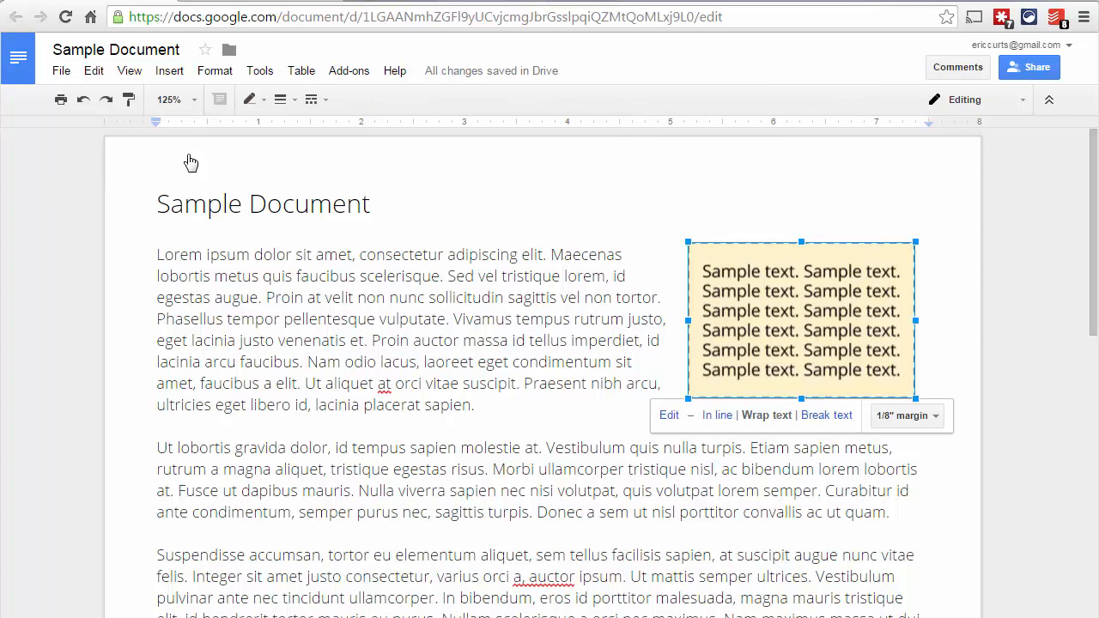
{"action": "key", "text": "Escape"}
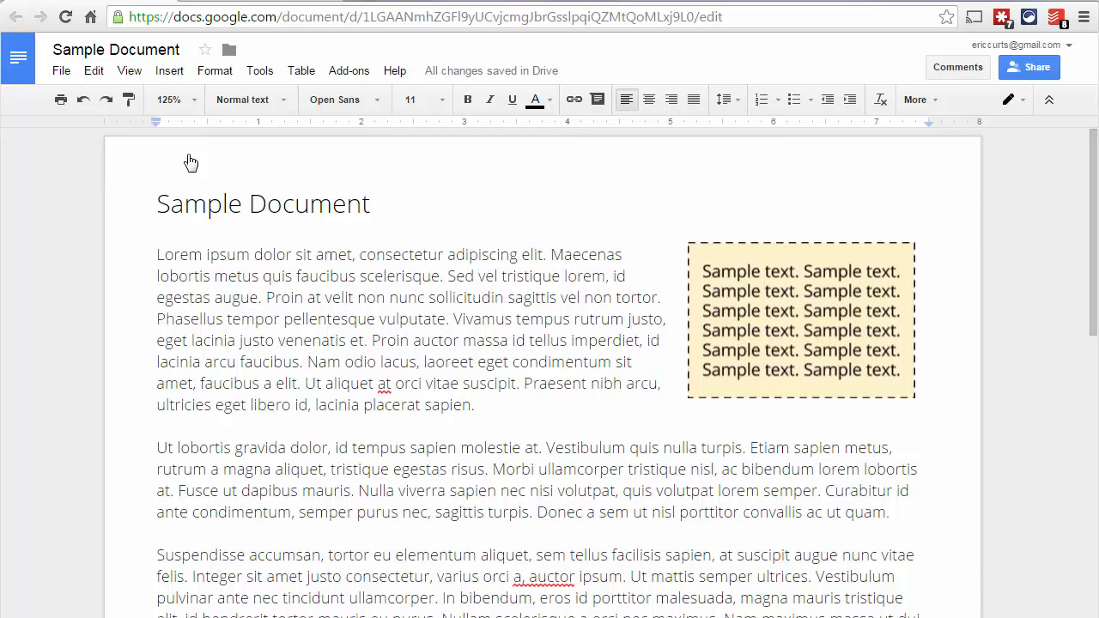
Reopen the drawing, reshape the text box to hold four lines of three phrases each, and save it back to the document
{"action": "left_click", "coordinate": [801, 320]}
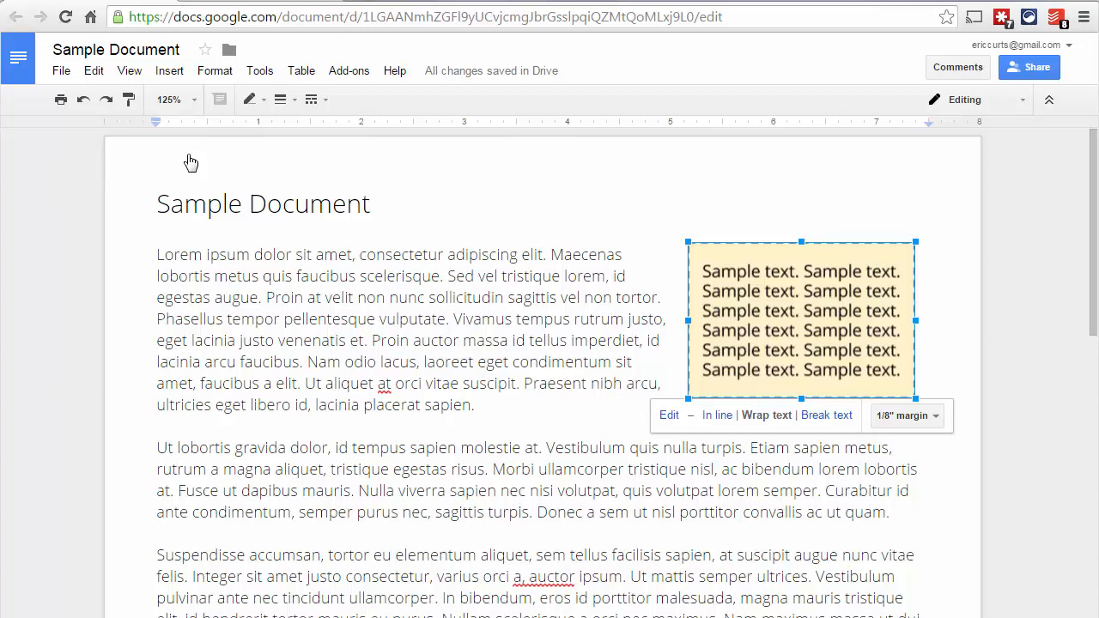
{"action": "left_click", "coordinate": [669, 416]}
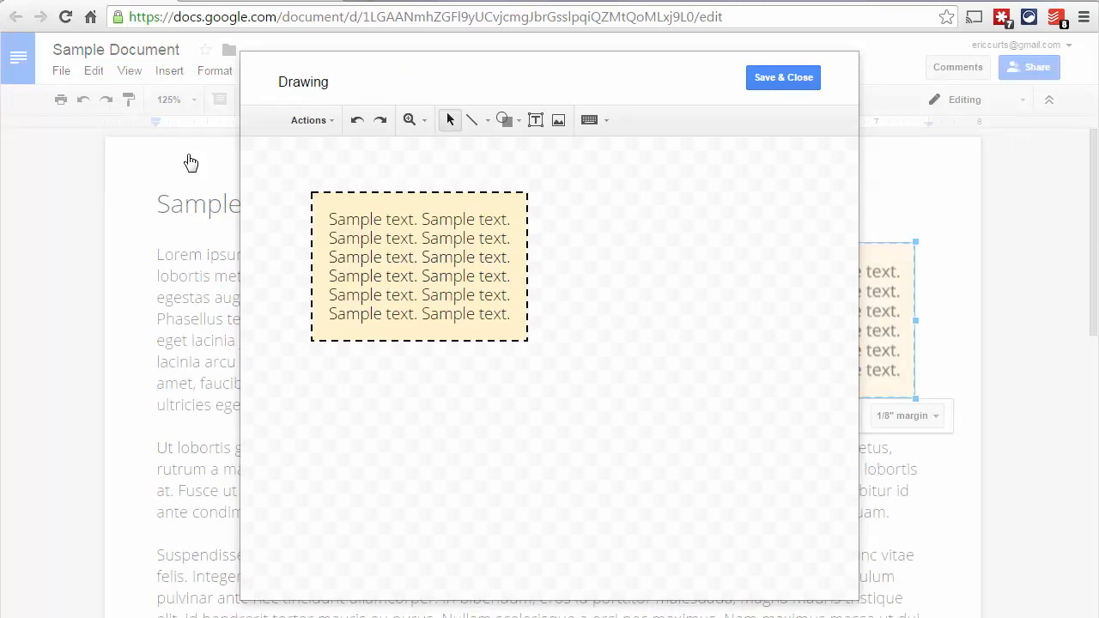
{"action": "left_click", "coordinate": [479, 315]}
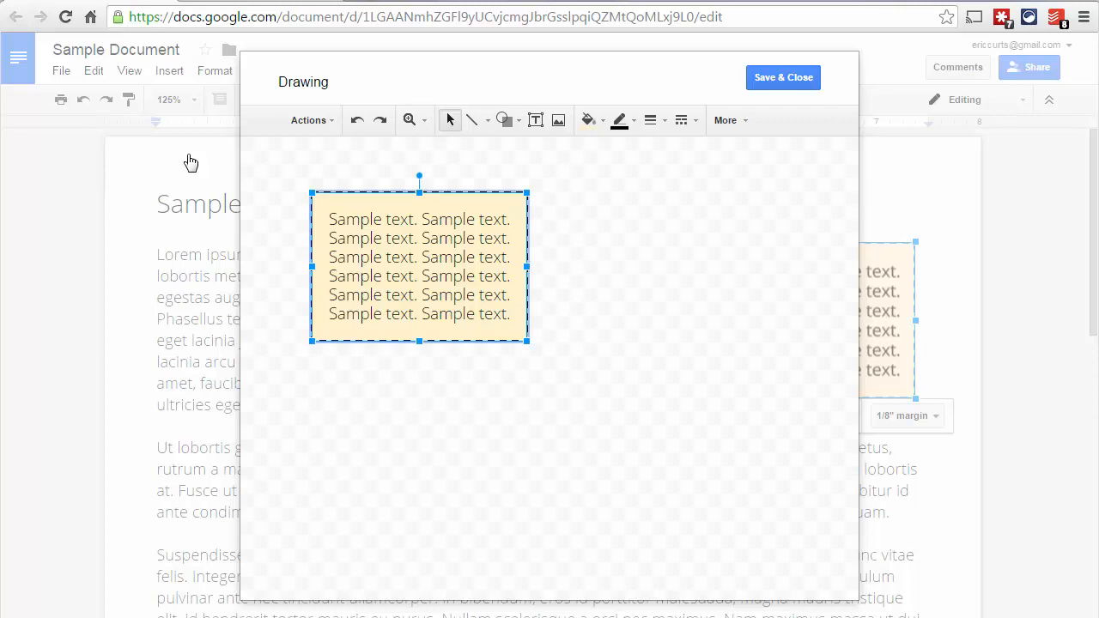
{"action": "mouse_move", "coordinate": [526, 341]}
{"action": "left_mouse_down"}
{"action": "mouse_move", "coordinate": [564, 343]}
{"action": "mouse_move", "coordinate": [621, 324]}
{"action": "mouse_move", "coordinate": [646, 294]}
{"action": "left_mouse_up"}
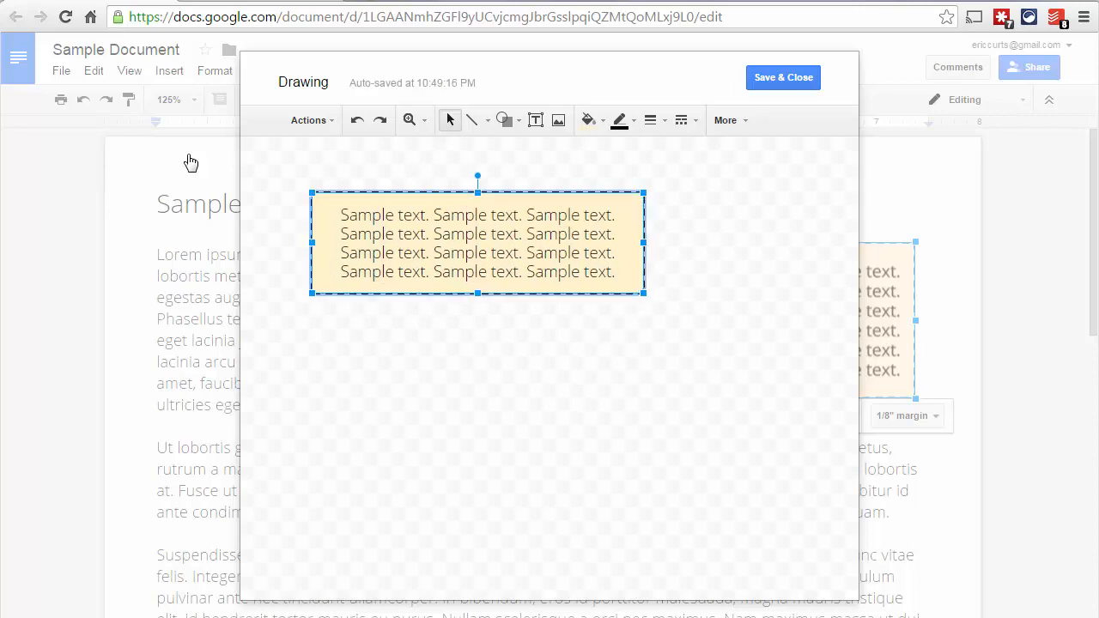
{"action": "left_click_drag", "start_coordinate": [646, 294], "coordinate": [631, 296]}
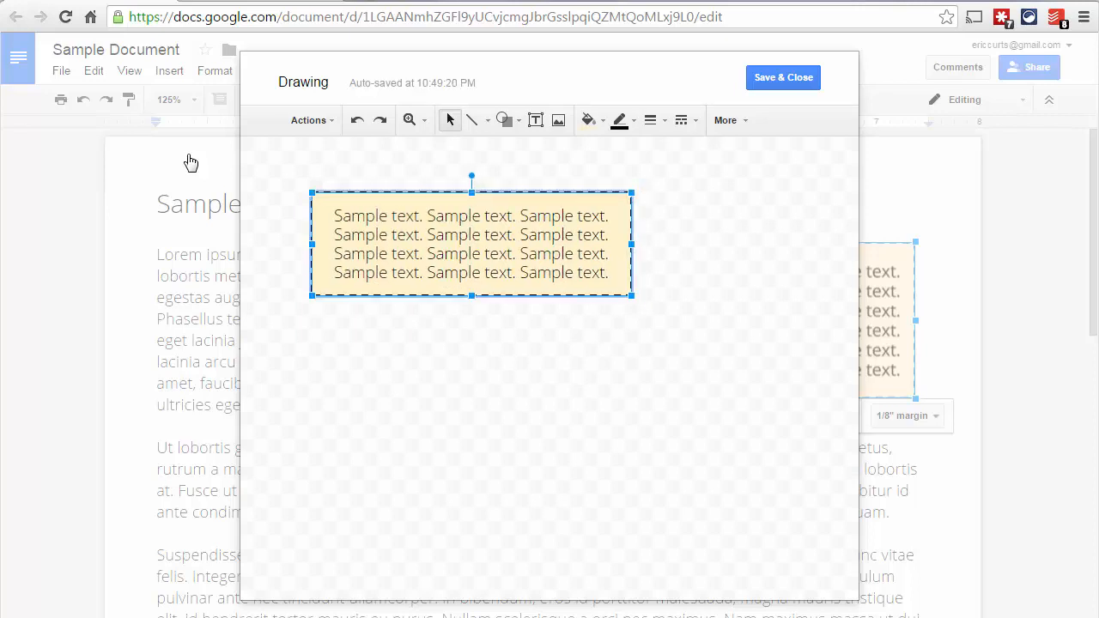
{"action": "left_click_drag", "start_coordinate": [552, 253], "coordinate": [427, 234]}
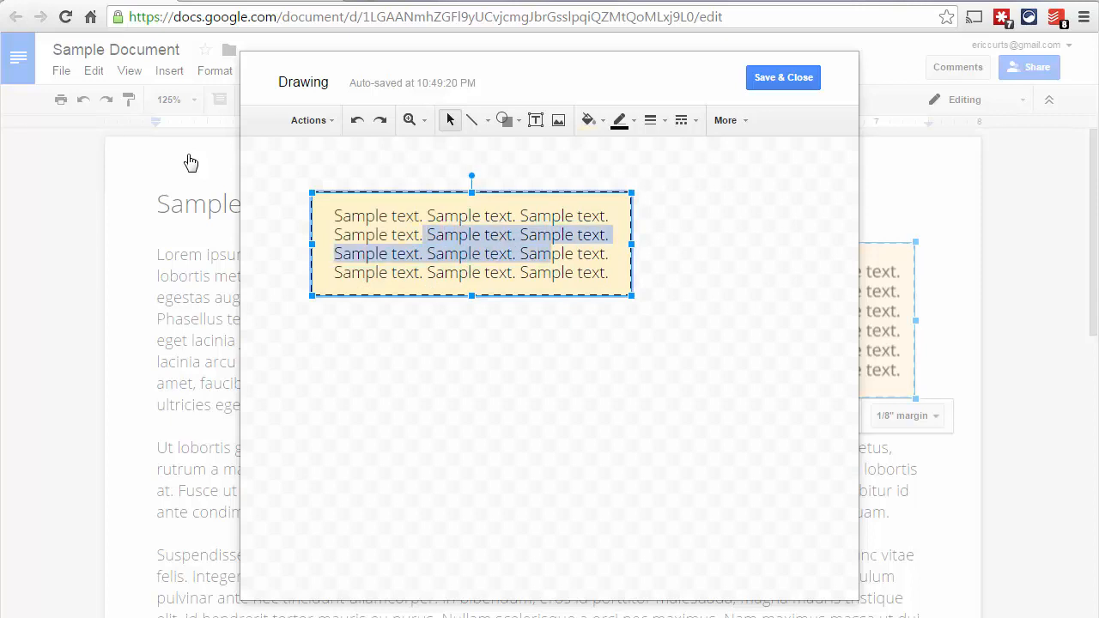
{"action": "left_click", "coordinate": [552, 272]}
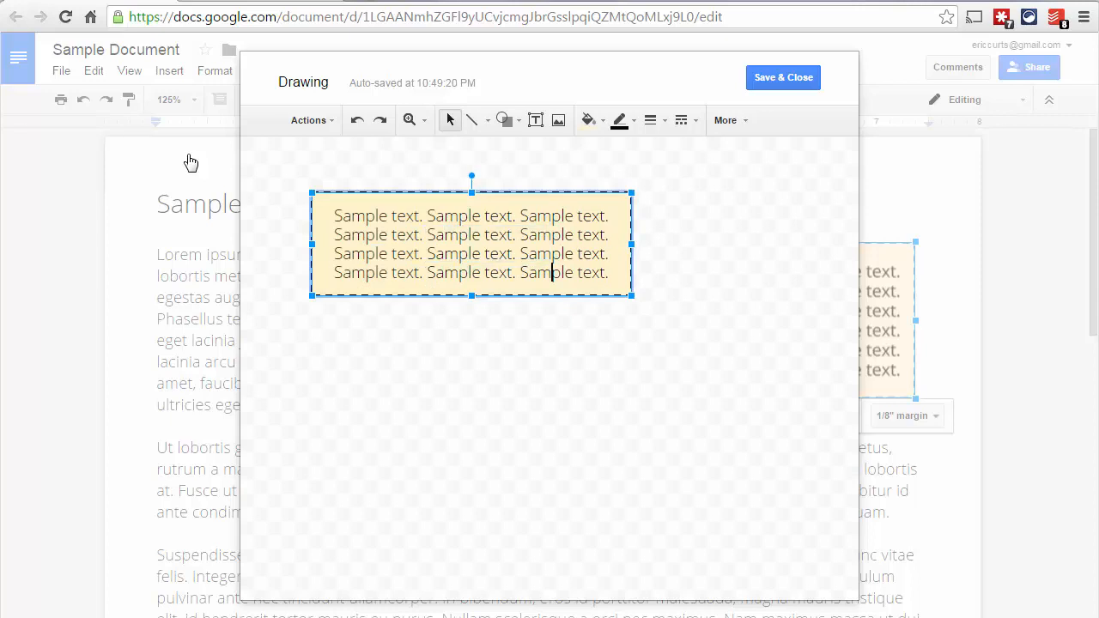
{"action": "key", "text": "Escape"}
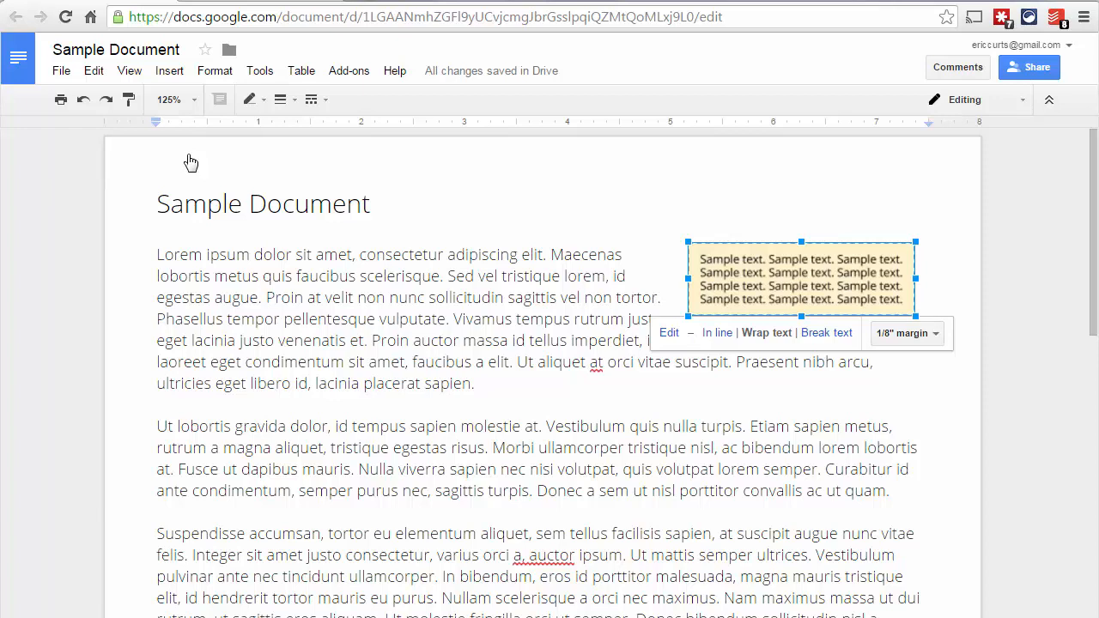
Enlarge the wrapped drawing from its lower-left corner to about 3 inches wide in the document and deselect it
{"action": "left_click_drag", "start_coordinate": [688, 316], "coordinate": [610, 342]}
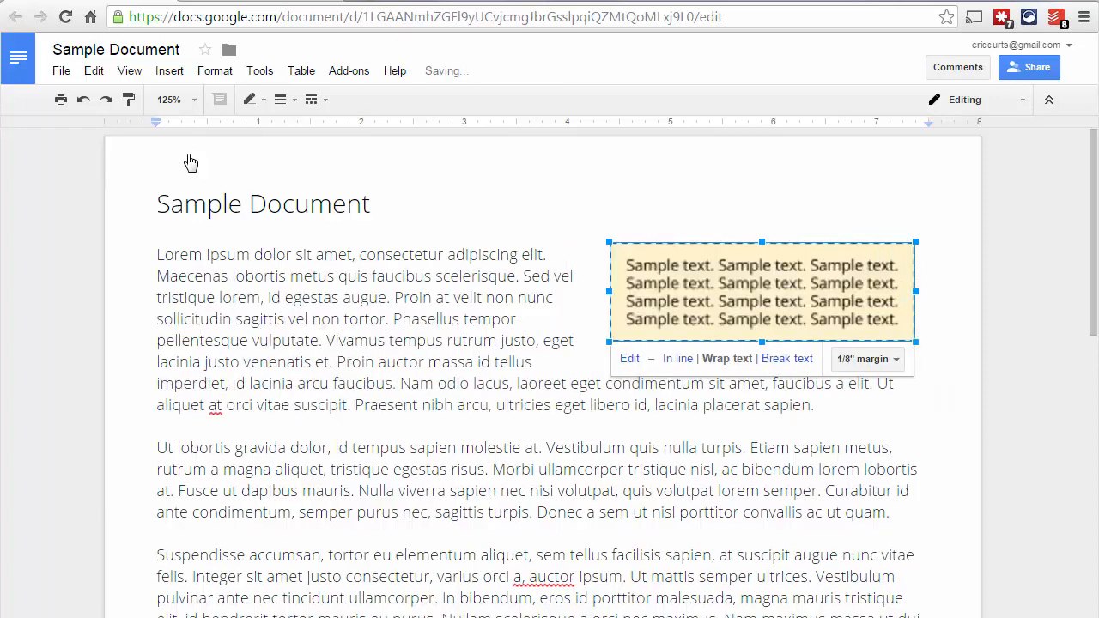
{"action": "left_click", "coordinate": [191, 162]}
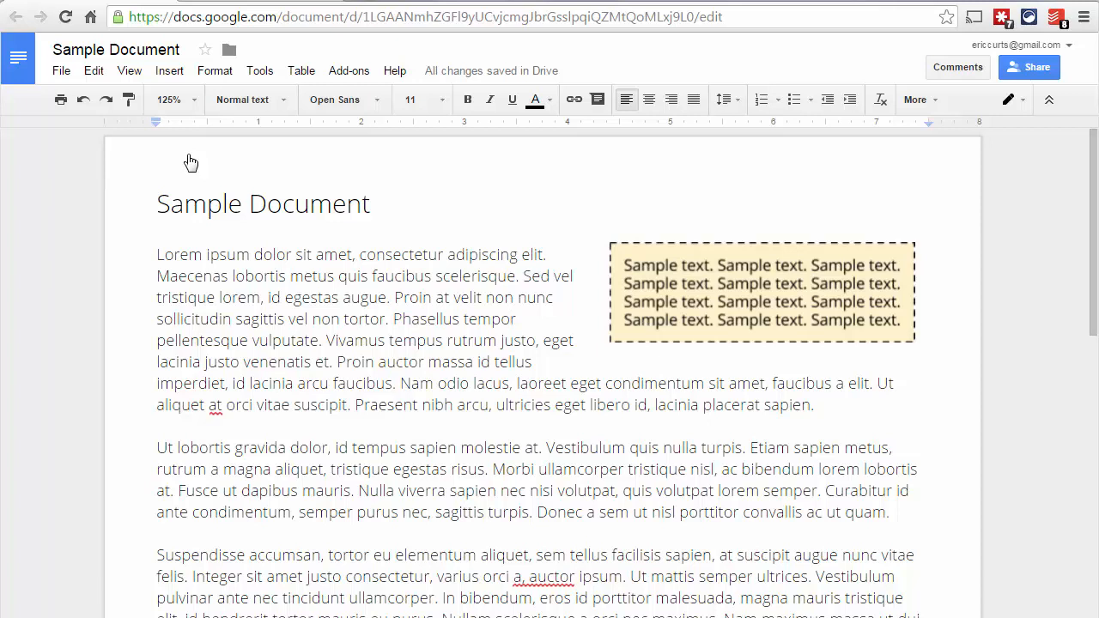
{"action": "left_click", "coordinate": [169, 70]}
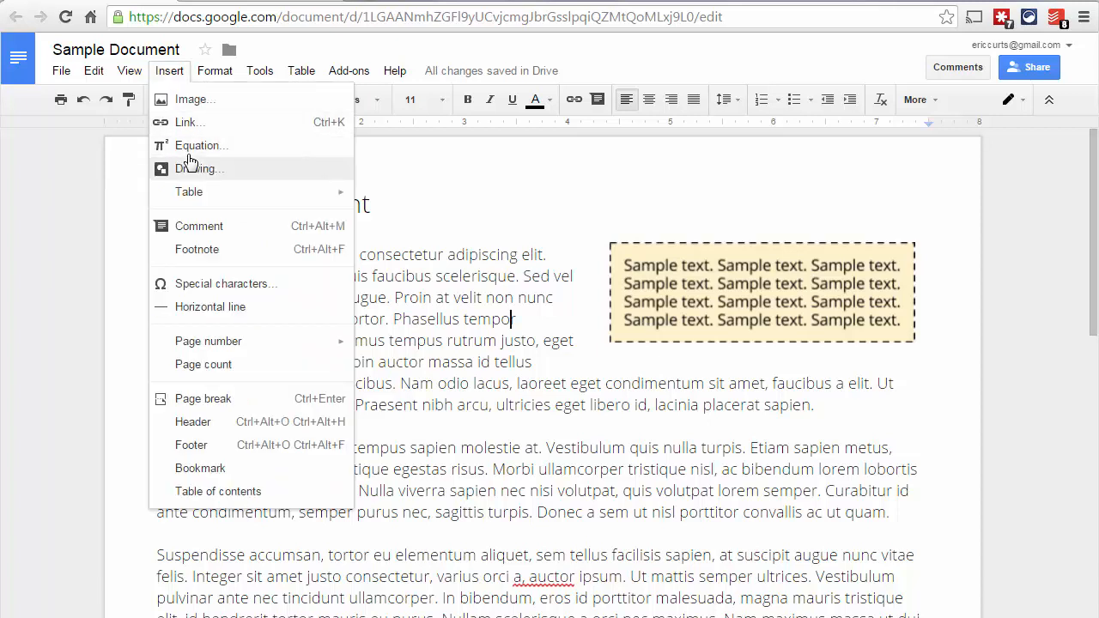
{"action": "left_click", "coordinate": [470, 320]}
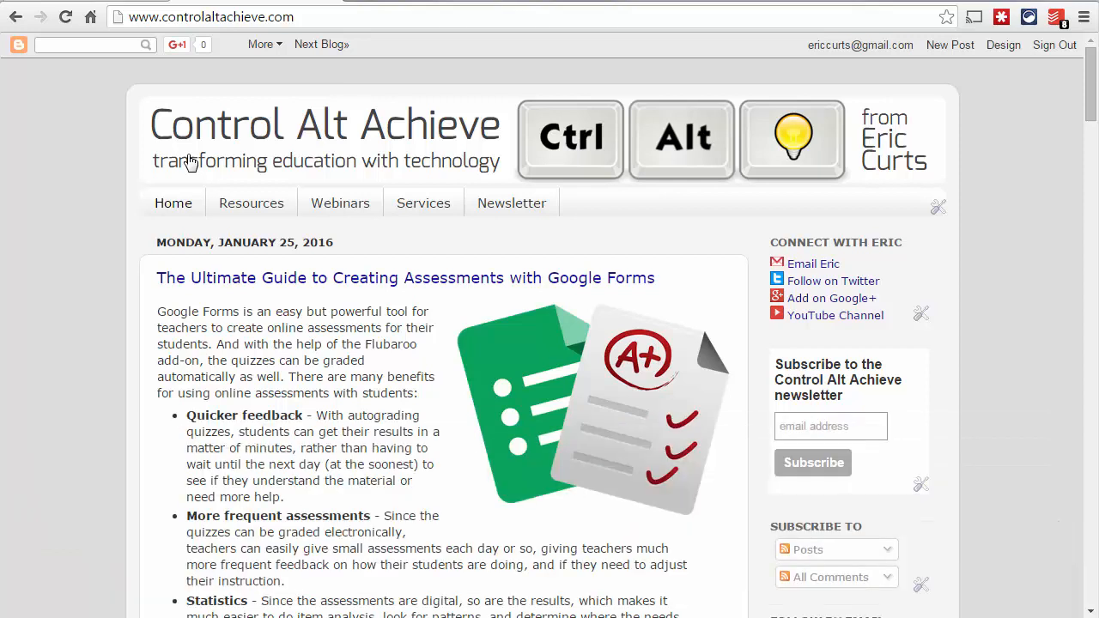
Open the Resources page of the Control Alt Achieve website and look through its list of Google topics
{"action": "left_click", "coordinate": [251, 203]}
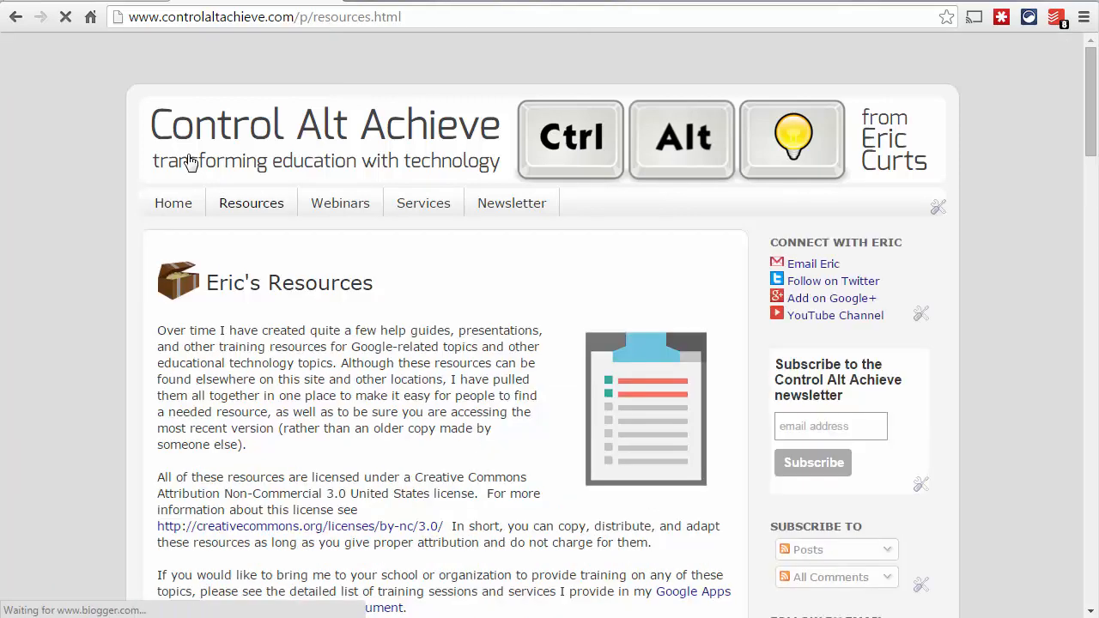
{"action": "scroll", "coordinate": [190, 163], "scroll_direction": "down", "scroll_amount": 6}
{"action": "scroll", "coordinate": [191, 163], "scroll_direction": "up", "scroll_amount": 2}
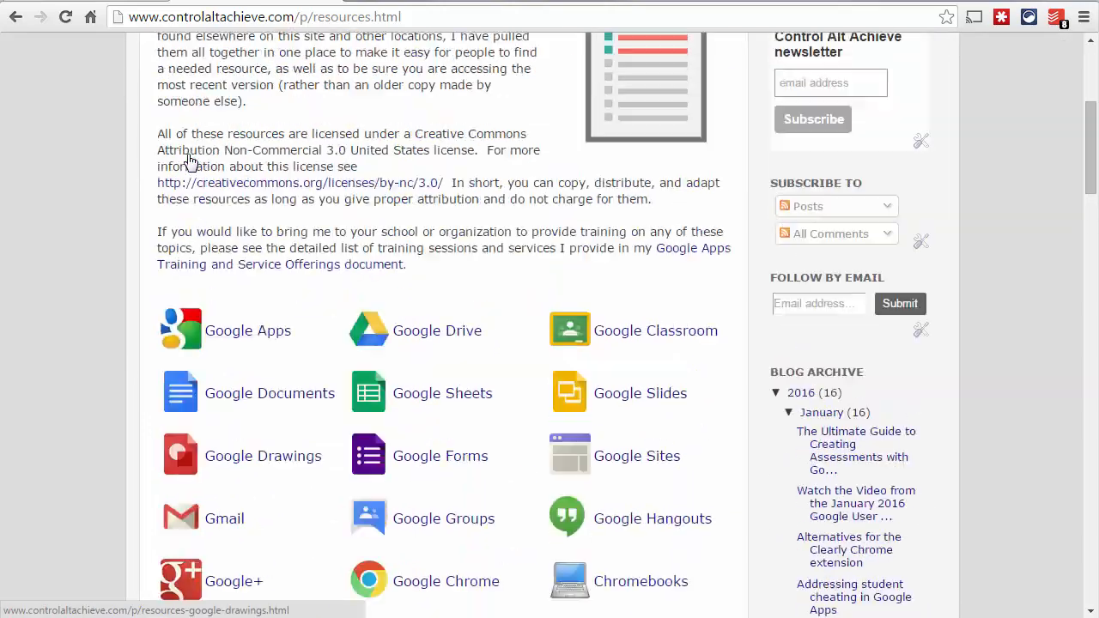
{"action": "scroll", "coordinate": [191, 163], "scroll_direction": "up", "scroll_amount": 4}
Open the website's Webinars page and look through the list of recorded webinars
{"action": "left_click", "coordinate": [339, 202]}
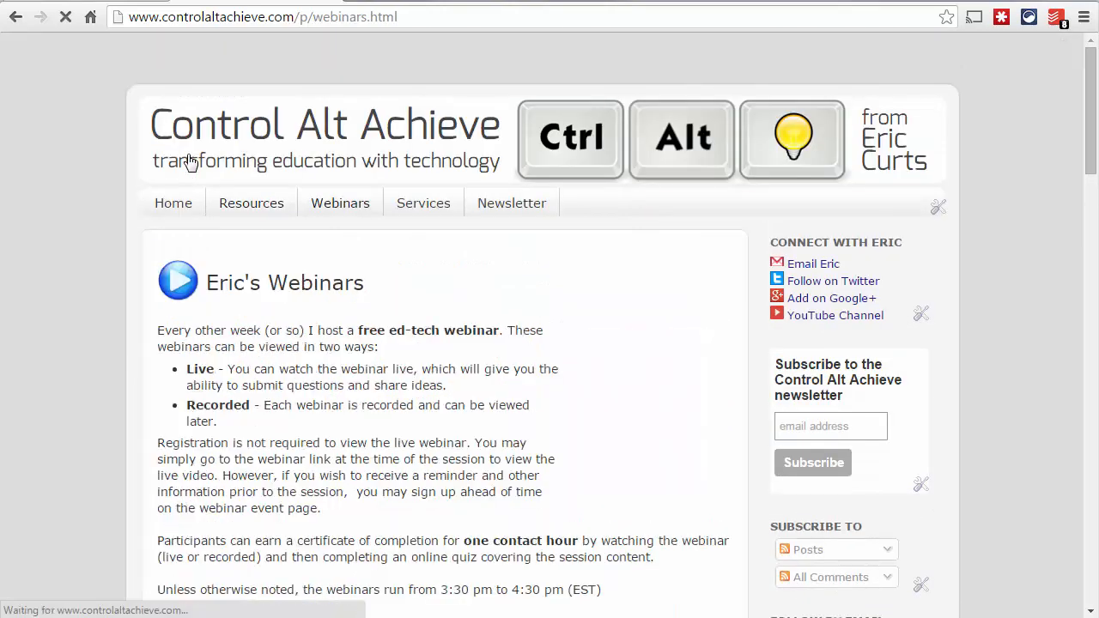
{"action": "scroll", "coordinate": [191, 163], "scroll_direction": "down", "scroll_amount": 10}
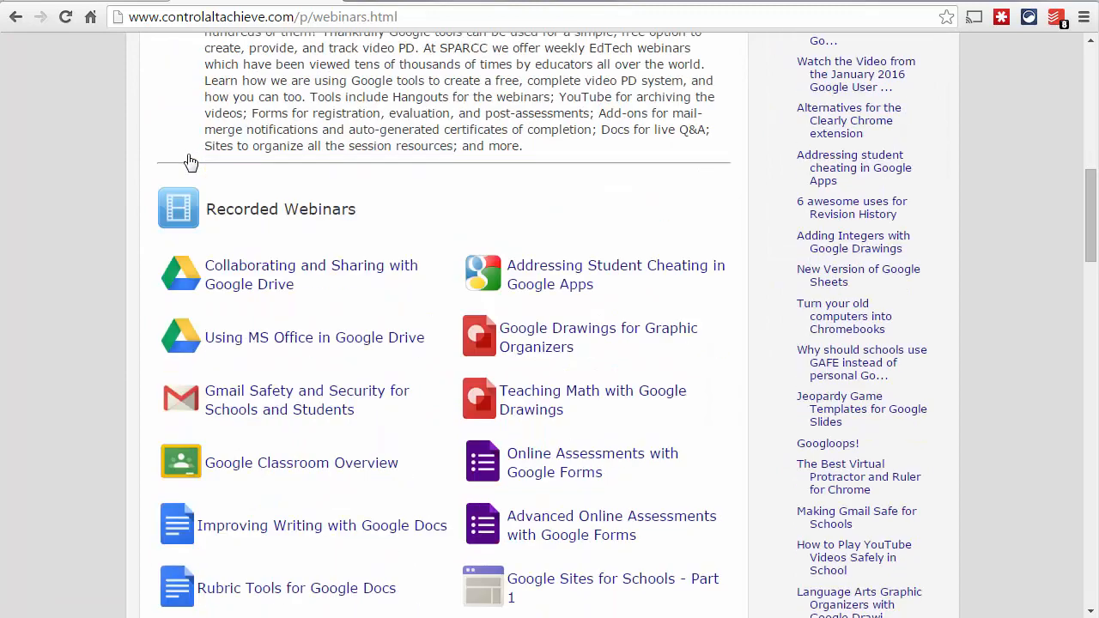
{"action": "scroll", "coordinate": [190, 163], "scroll_direction": "down", "scroll_amount": 3}
{"action": "scroll", "coordinate": [191, 163], "scroll_direction": "up", "scroll_amount": 13}
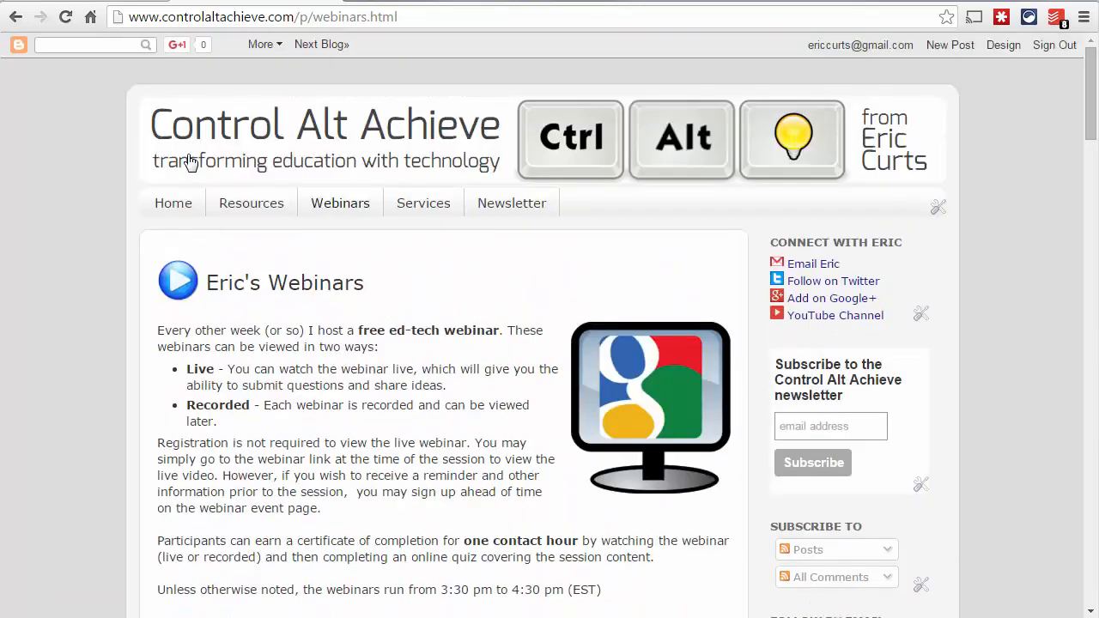
Open the website's Newsletter page and look at the subscription section
{"action": "key", "text": "Tab"}
{"action": "key", "text": "Return"}
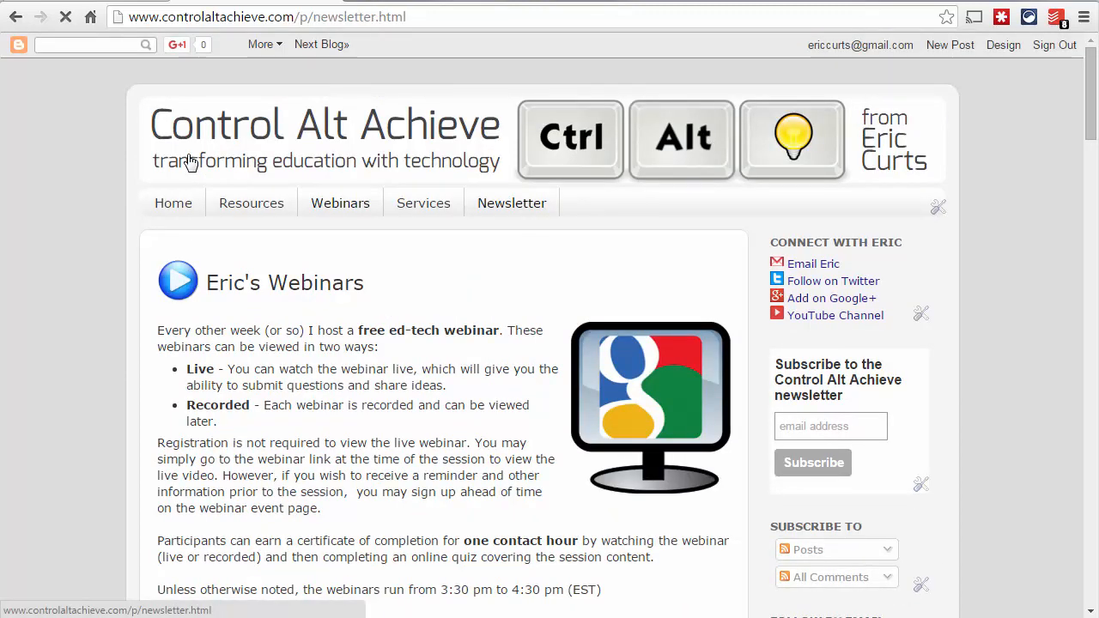
{"action": "scroll", "coordinate": [191, 163], "scroll_direction": "down", "scroll_amount": 1}
{"action": "scroll", "coordinate": [191, 163], "scroll_direction": "up", "scroll_amount": 1}
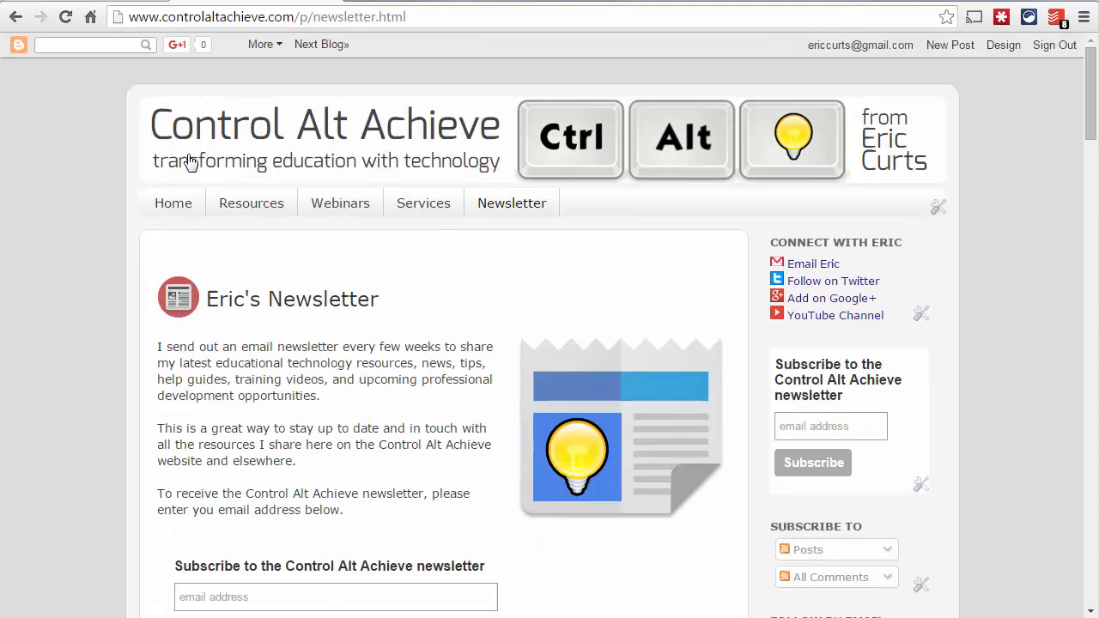